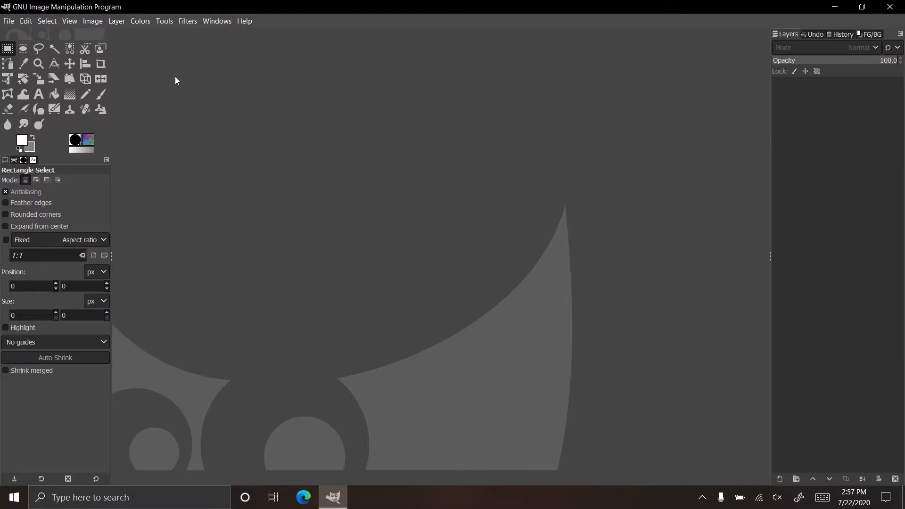
# Create a new image 1280 px wide and 720 px high.
pyautogui.click(13, 22)
pyautogui.moveTo(26, 22)
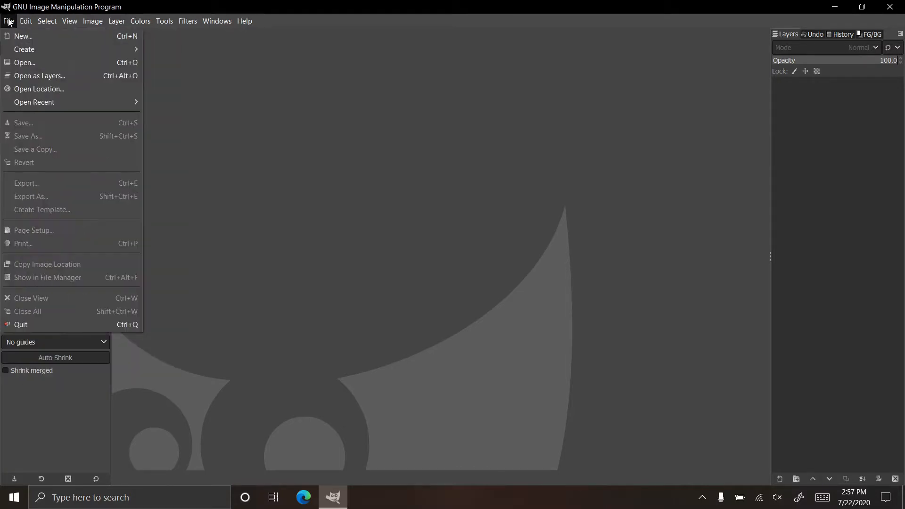
pyautogui.click(13, 34)
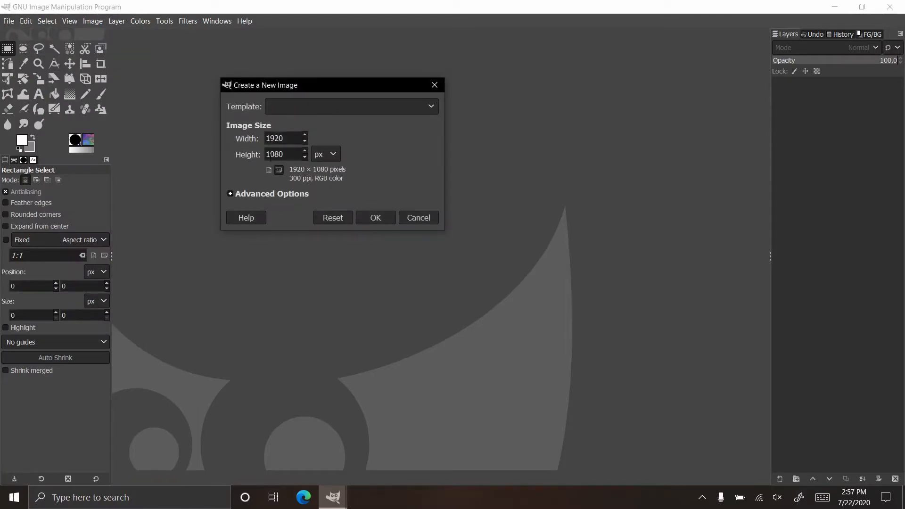
pyautogui.press('Tab')
pyautogui.write('720')
pyautogui.hotkey('shift', 'Tab')
pyautogui.write('1280')
pyautogui.click(371, 213)
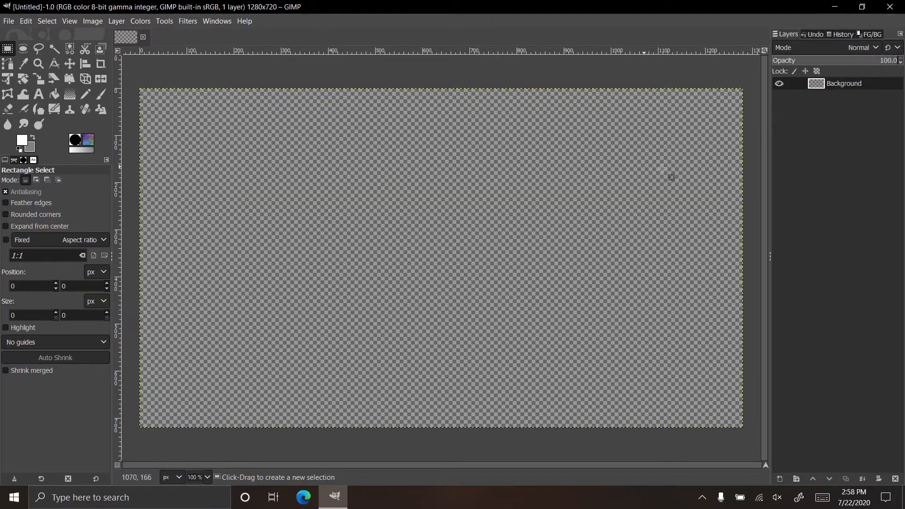
# Rename the Background layer as "Nebula Plasma".
pyautogui.doubleClick(835, 85)
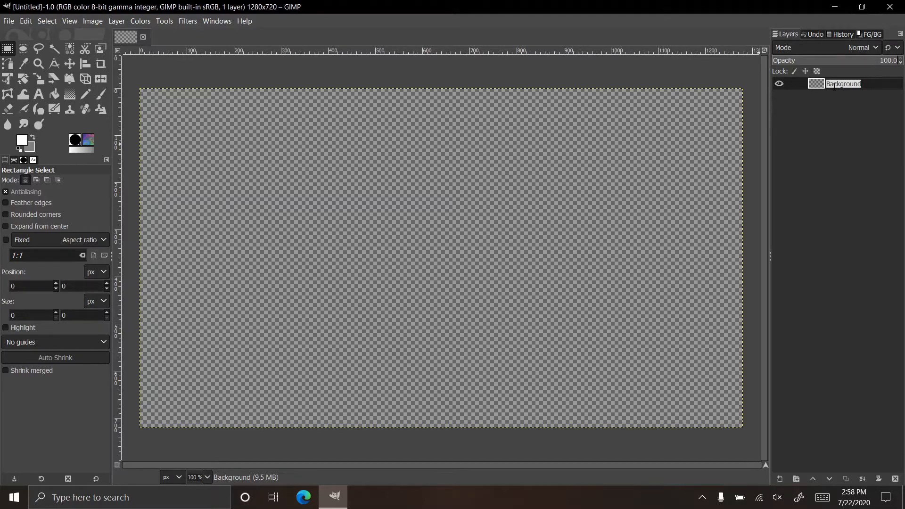
pyautogui.write('Nebula Plasma')
pyautogui.press('Return')
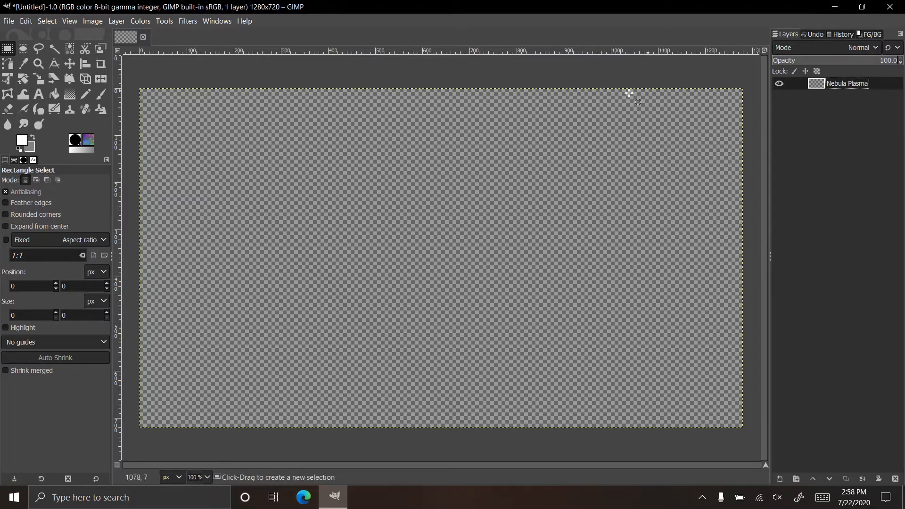
# Render Plasma noise on the Nebula Plasma layer, generating new random seeds until the colour pattern suits.
pyautogui.click(143, 22)
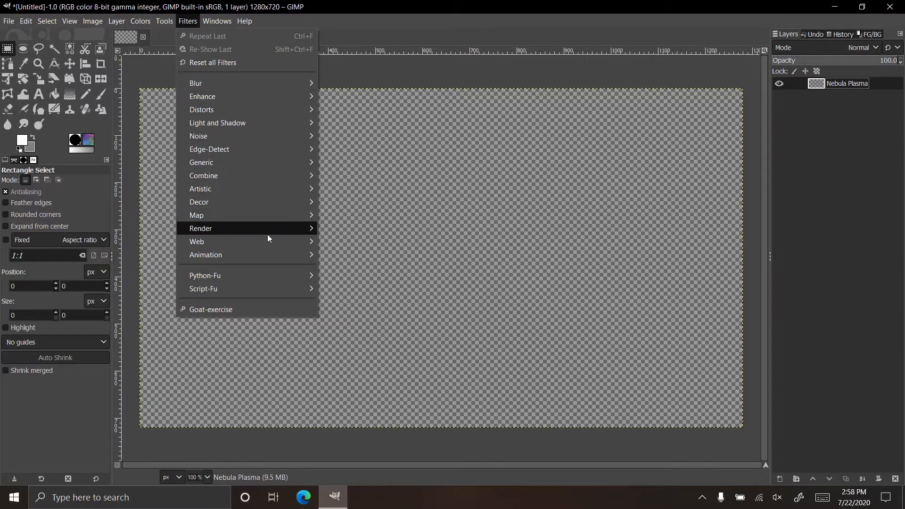
pyautogui.moveTo(278, 231)
pyautogui.moveTo(371, 240)
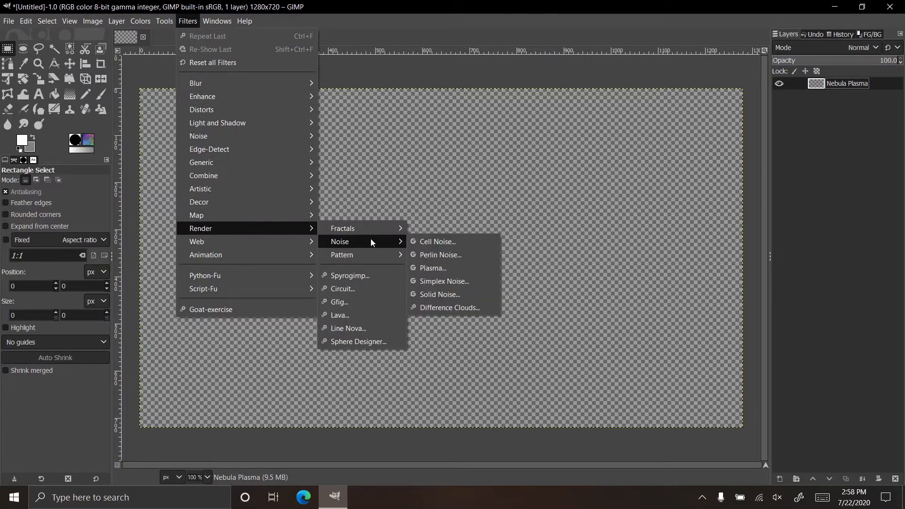
pyautogui.click(431, 267)
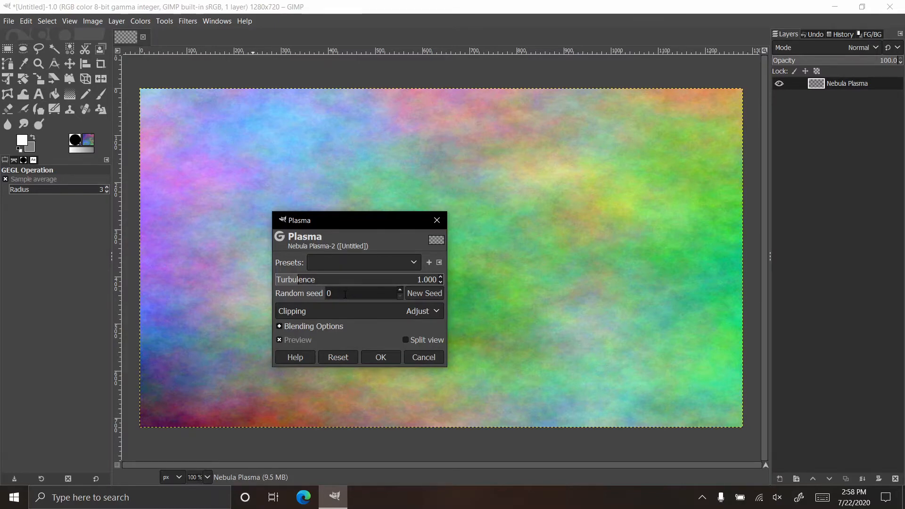
pyautogui.click(416, 295)
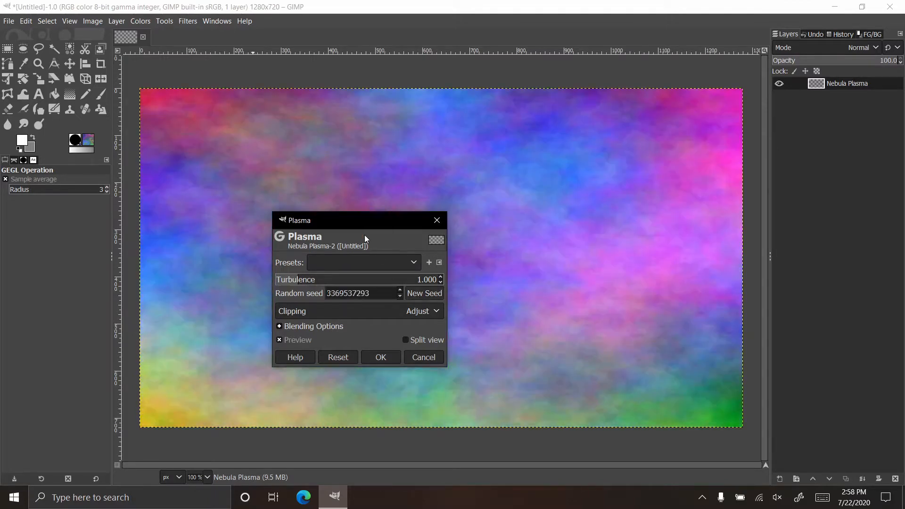
pyautogui.moveTo(367, 224); pyautogui.dragTo(648, 283)
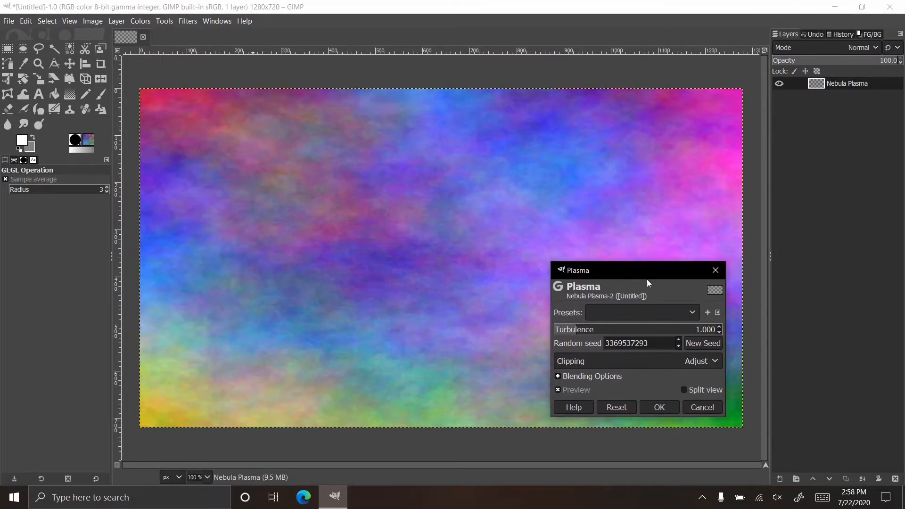
pyautogui.click(705, 344)
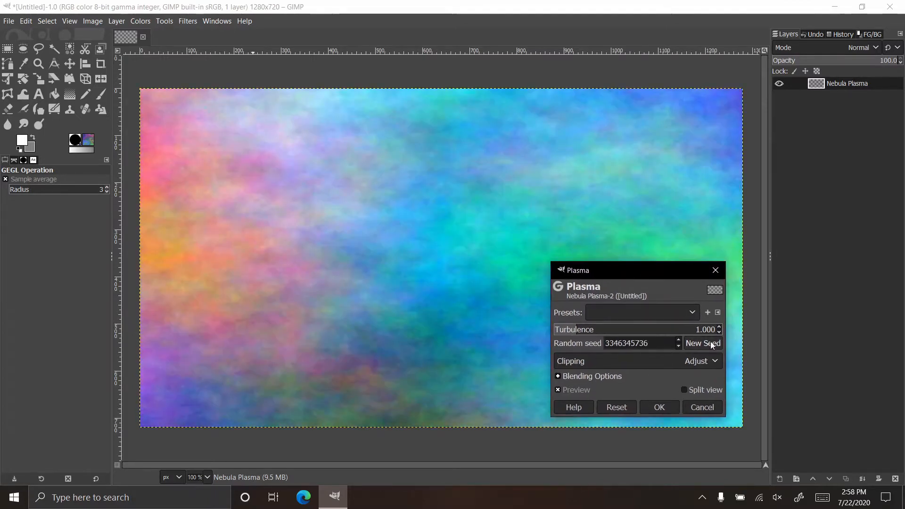
pyautogui.click(659, 407)
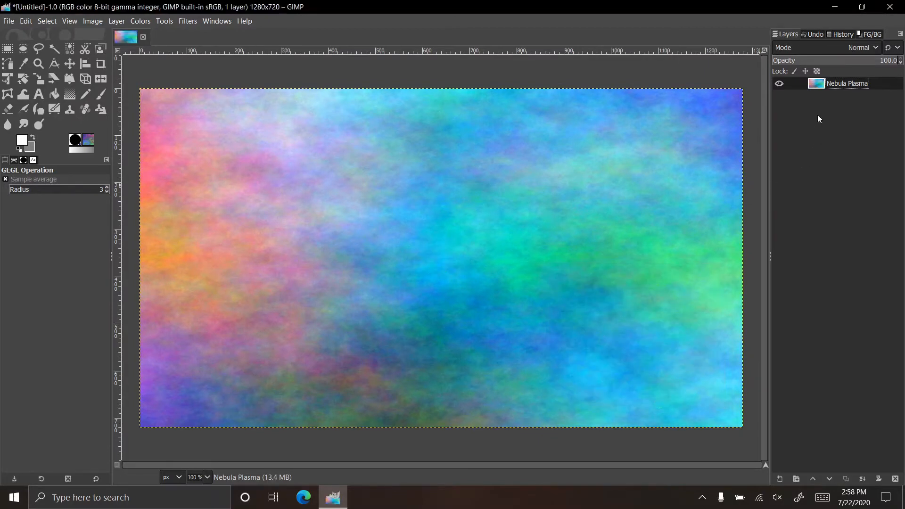
# Add a new transparent layer named "Nebula Noise" above the plasma layer.
pyautogui.click(780, 480)
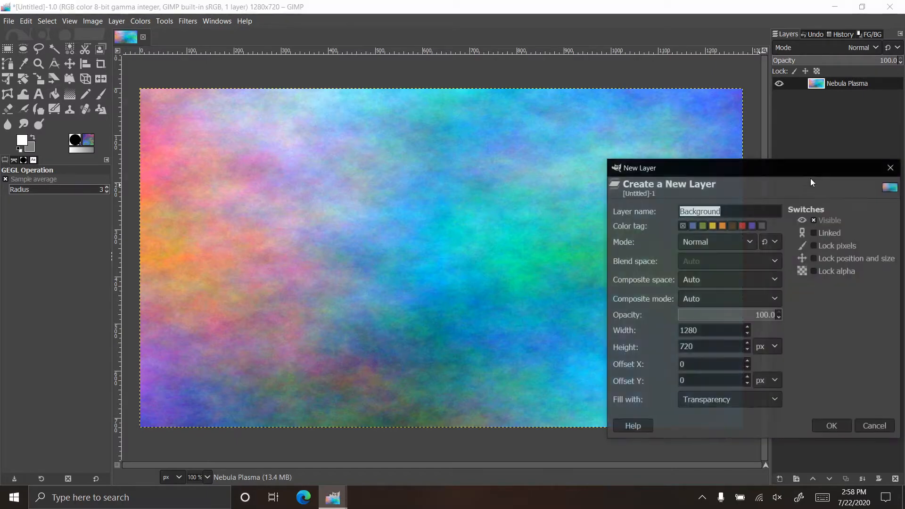
pyautogui.moveTo(738, 175); pyautogui.dragTo(663, 162)
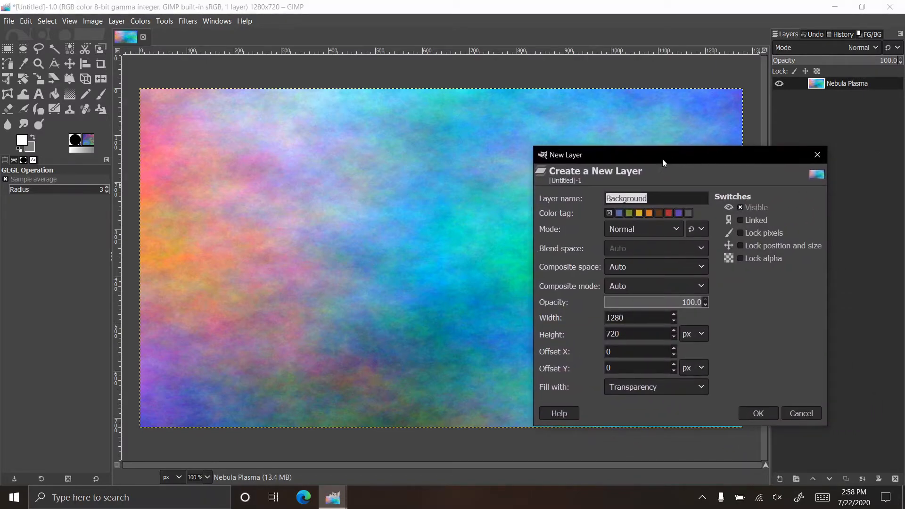
pyautogui.write('Nebula')
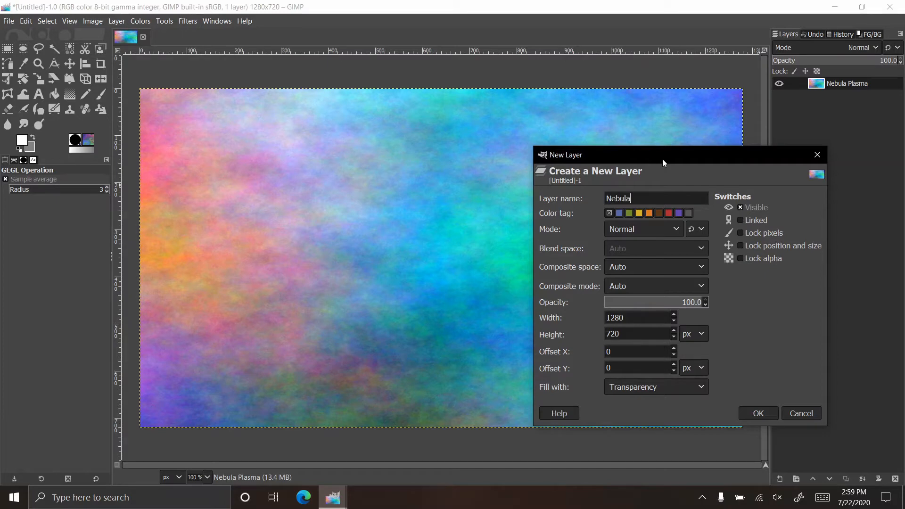
pyautogui.write(' Noise')
pyautogui.press('Return')
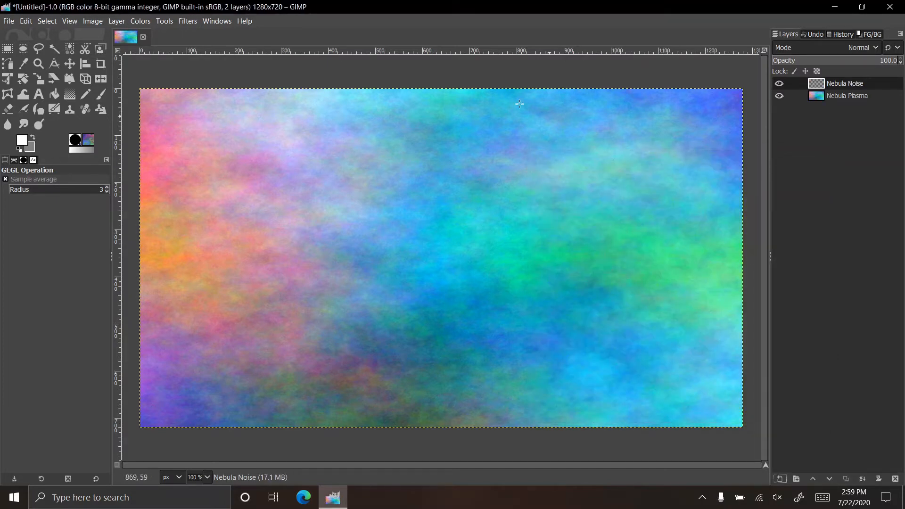
# Render Solid Noise on the Nebula Noise layer with X and Y size about 5.6, detail 5 and a new random seed.
pyautogui.click(188, 21)
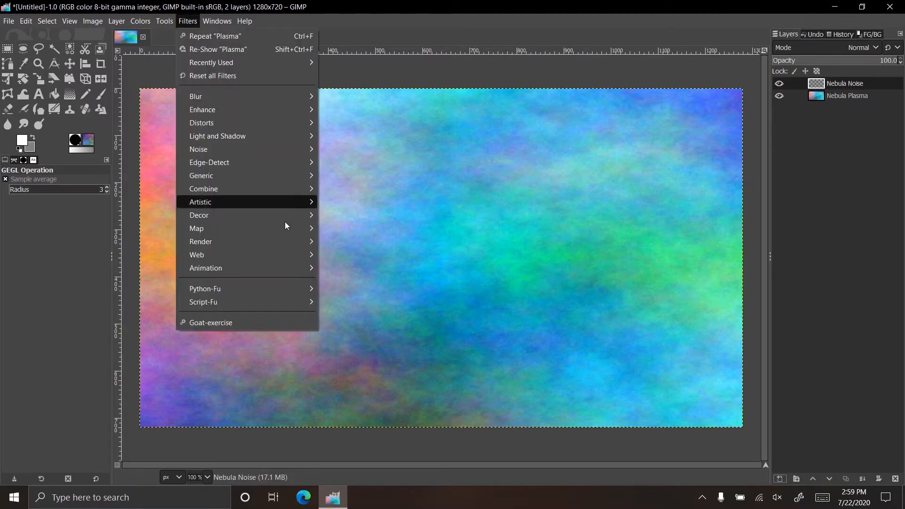
pyautogui.moveTo(293, 245)
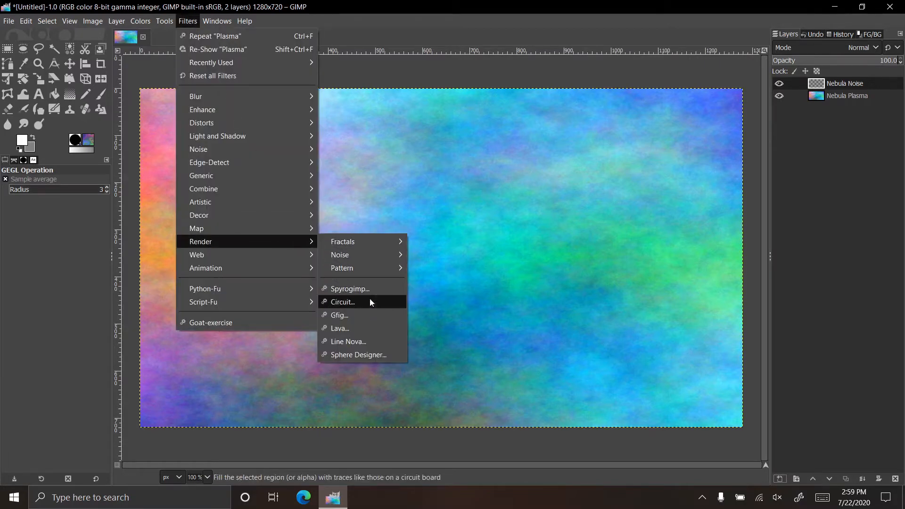
pyautogui.moveTo(384, 257)
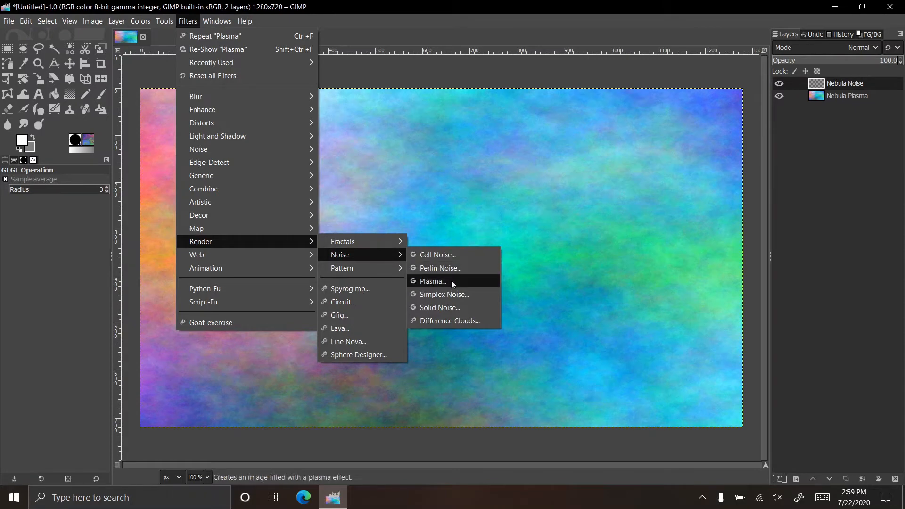
pyautogui.click(459, 307)
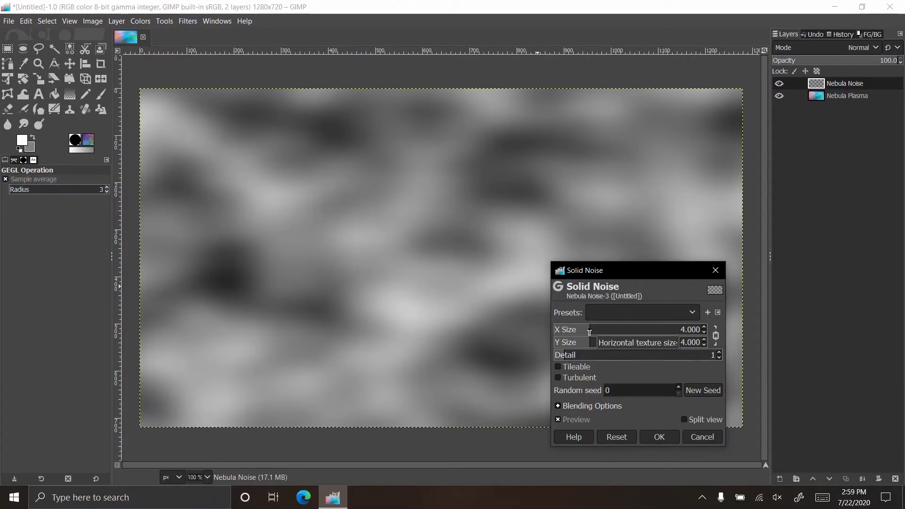
pyautogui.moveTo(589, 332); pyautogui.dragTo(606, 354)
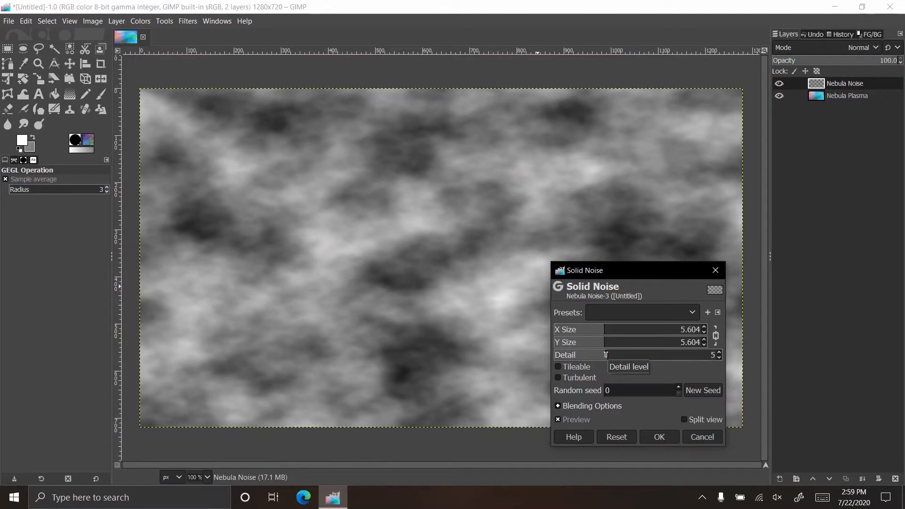
pyautogui.click(710, 390)
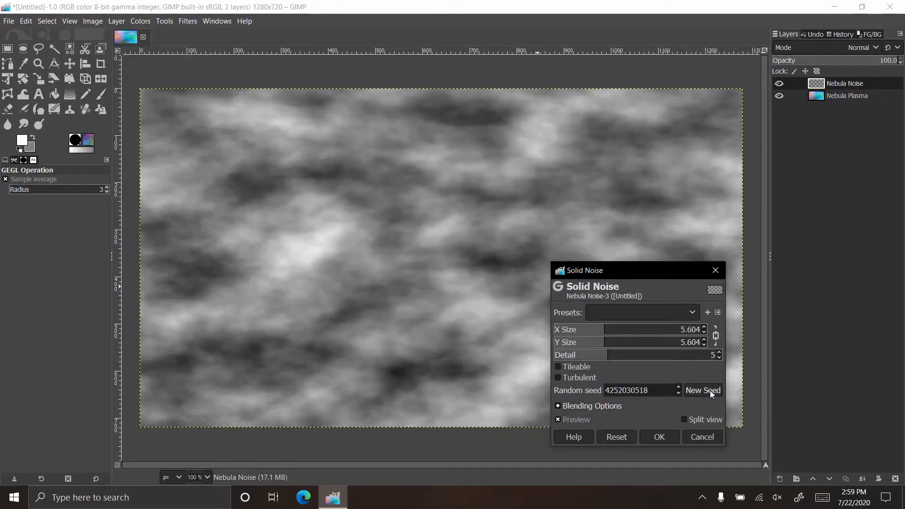
pyautogui.click(710, 390)
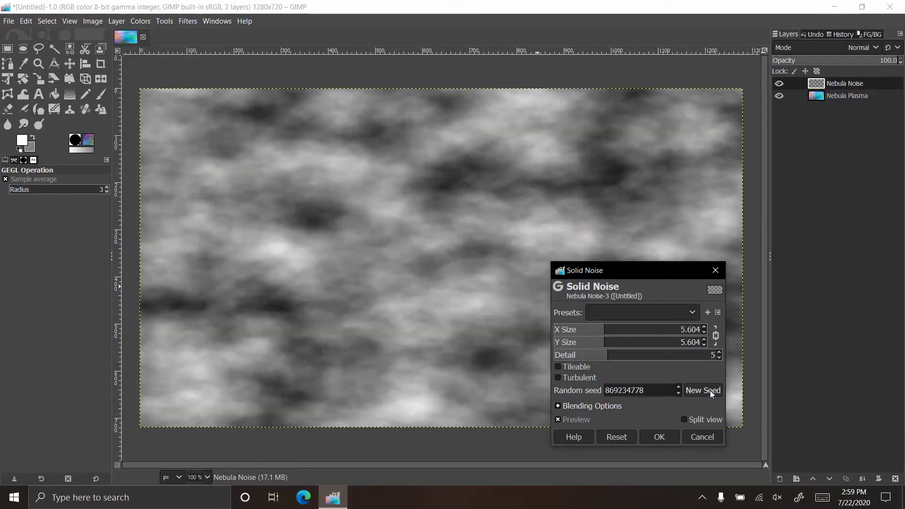
pyautogui.click(710, 391)
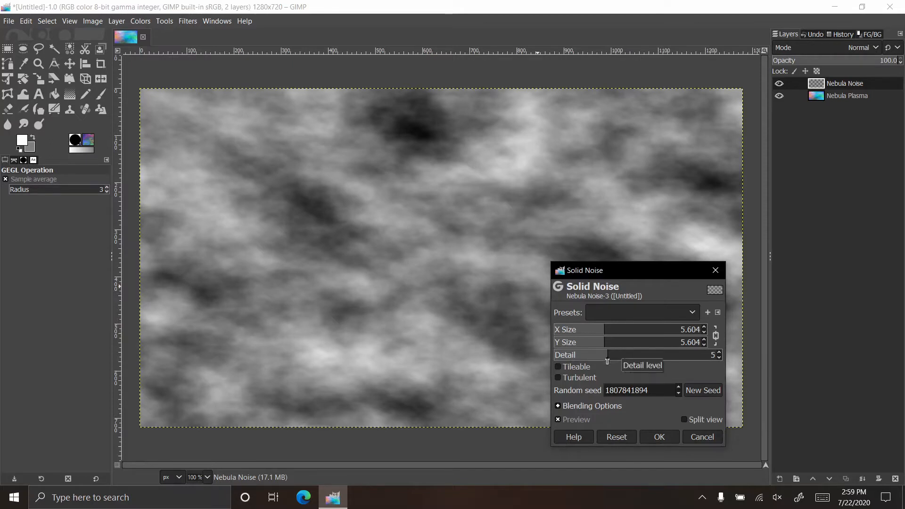
pyautogui.click(659, 438)
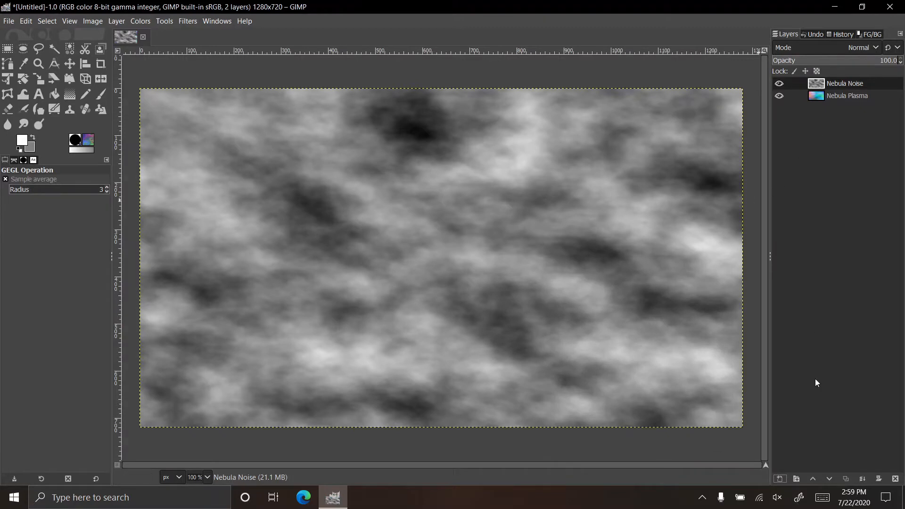
# Add a new transparent layer named "Color Plasma" above the Nebula Noise layer.
pyautogui.click(779, 479)
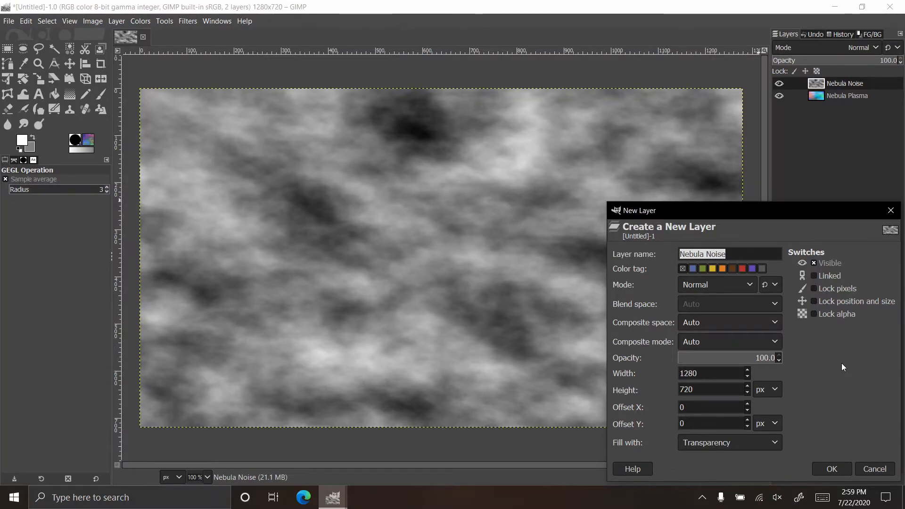
pyautogui.write('Color Plas')
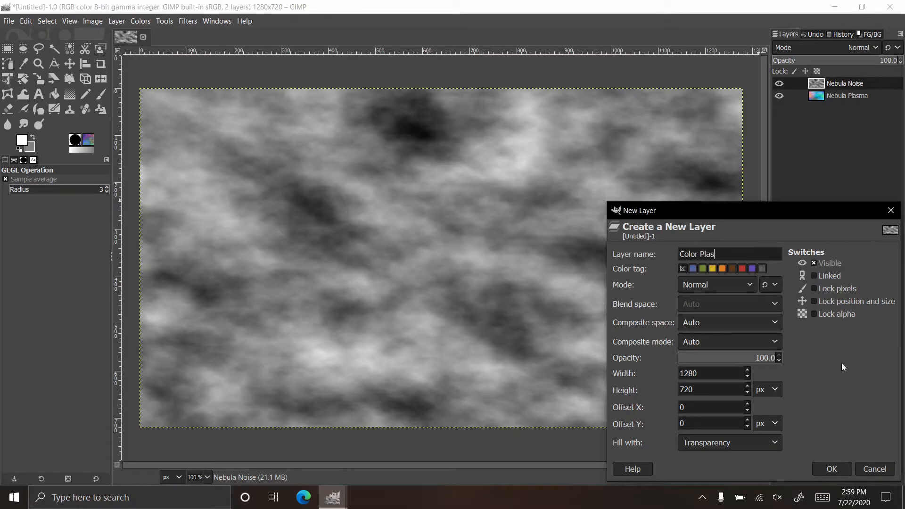
pyautogui.write('ma')
pyautogui.press('Return')
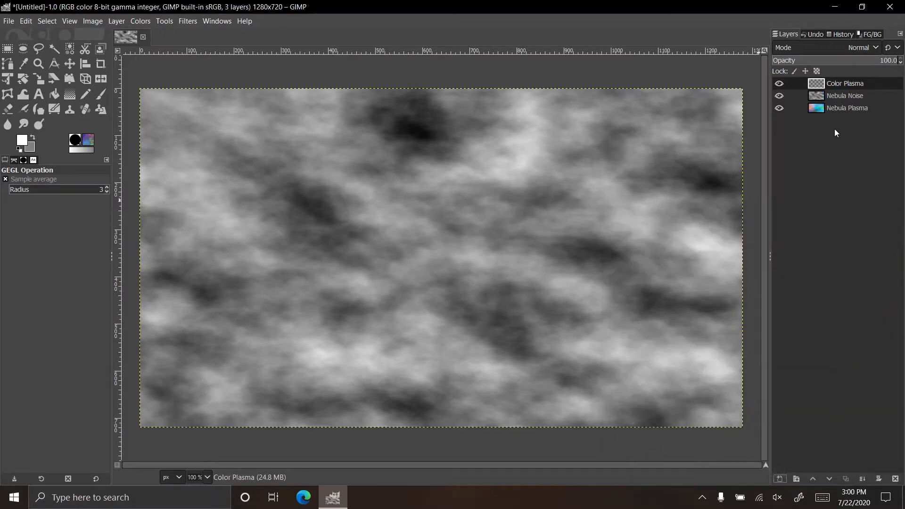
# Render Plasma noise on the Color Plasma layer with turbulence 1.000, generating new random seeds until the colour pattern suits.
pyautogui.click(179, 22)
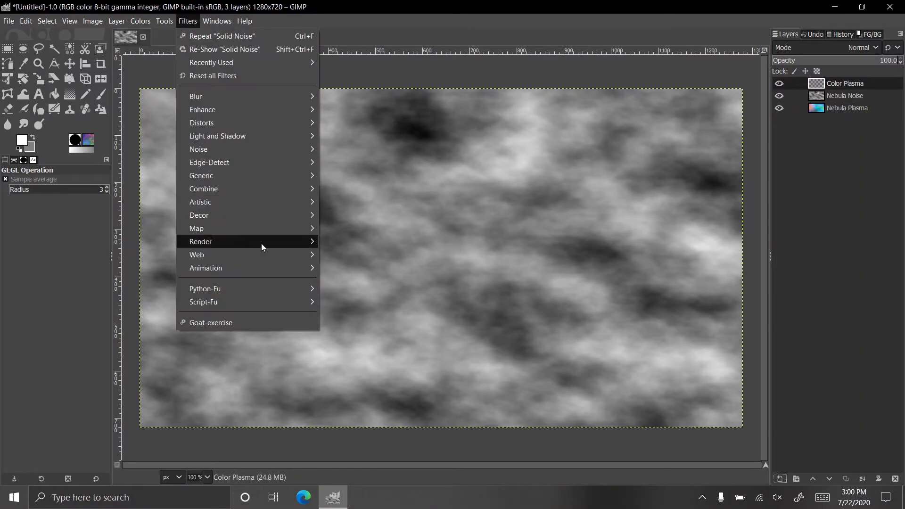
pyautogui.moveTo(298, 239)
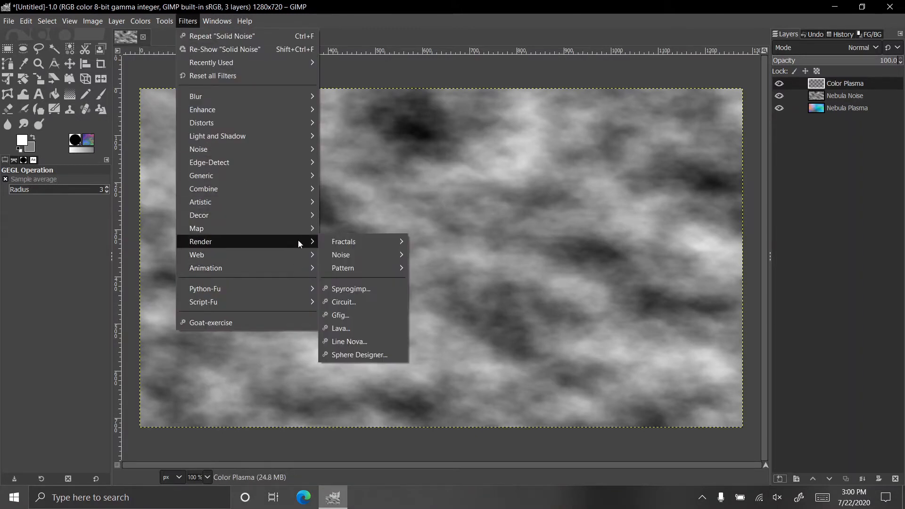
pyautogui.moveTo(379, 256)
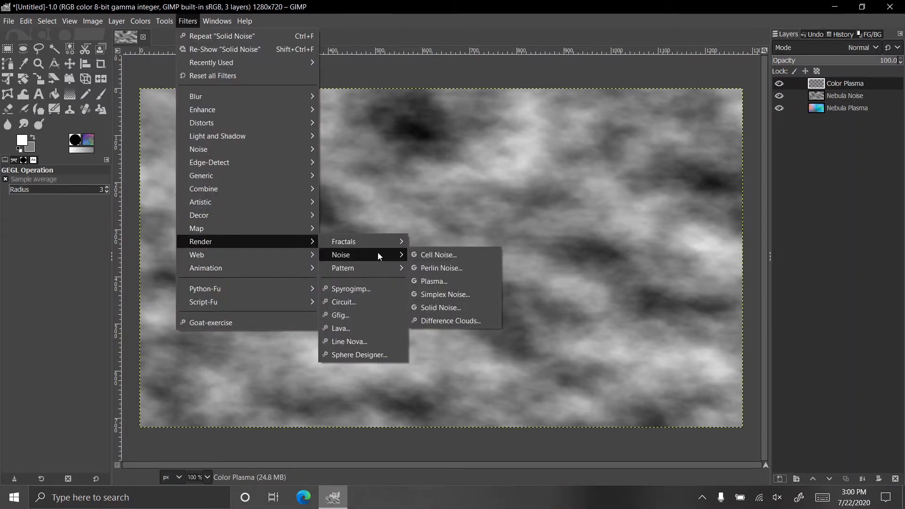
pyautogui.click(433, 281)
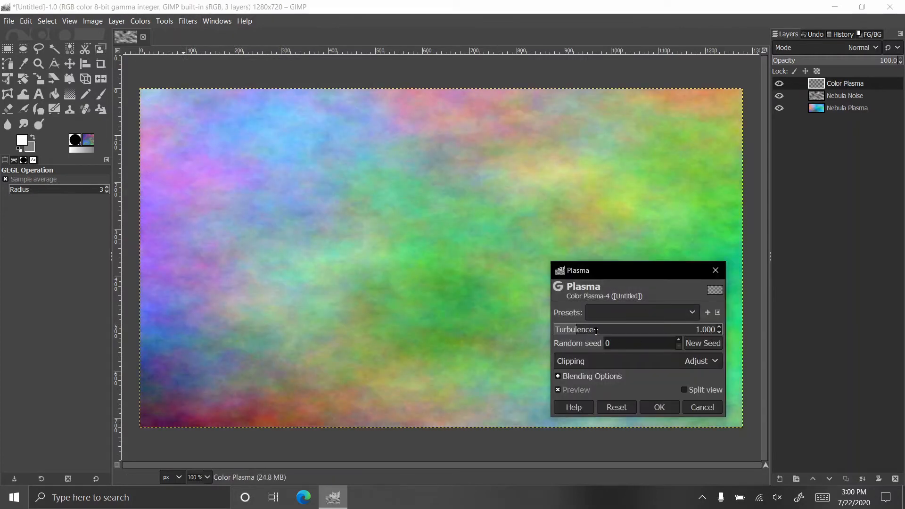
pyautogui.click(695, 344)
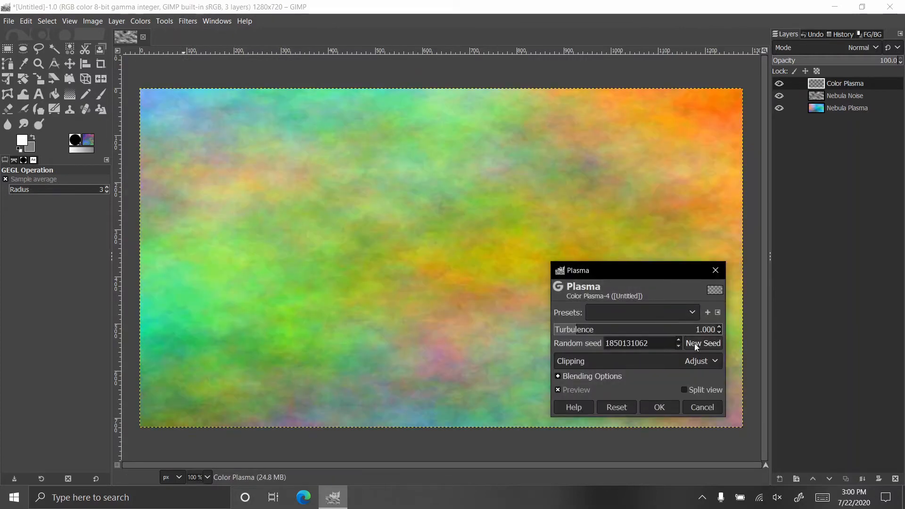
pyautogui.click(694, 343)
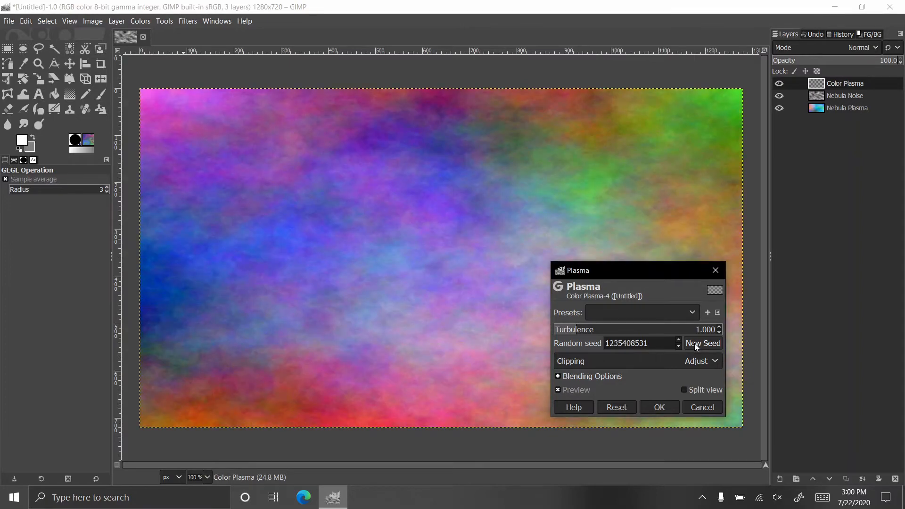
pyautogui.click(694, 343)
pyautogui.click(694, 343)
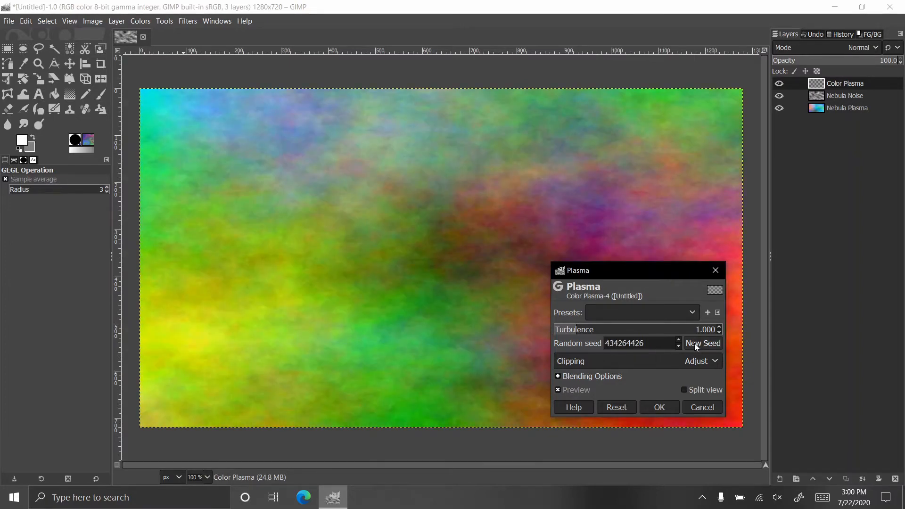
pyautogui.click(694, 343)
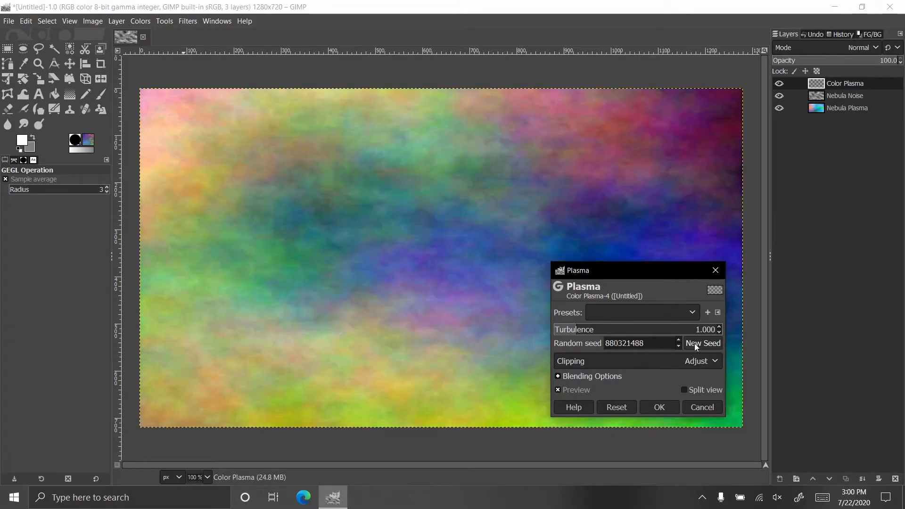
pyautogui.click(694, 344)
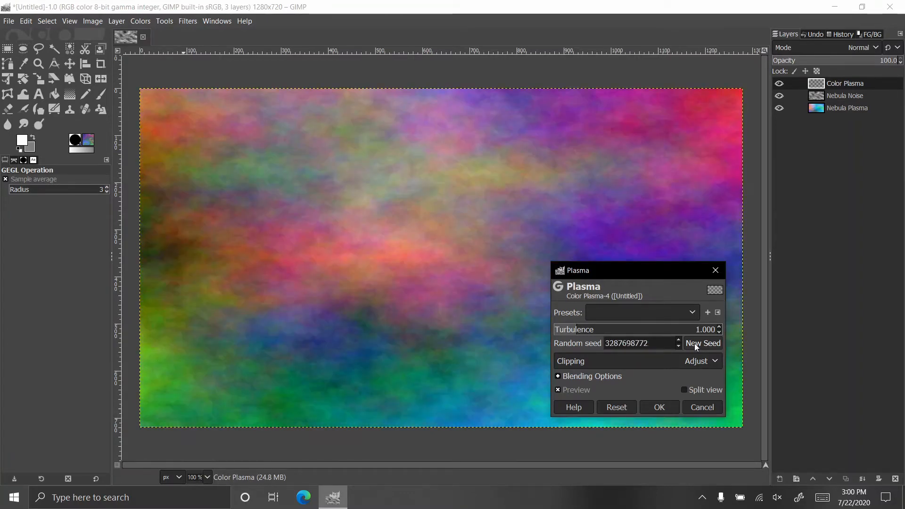
pyautogui.click(694, 343)
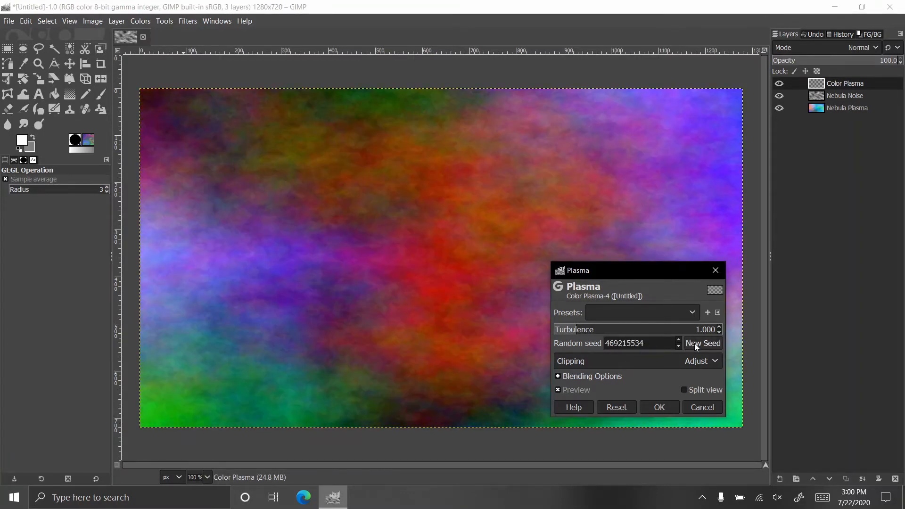
pyautogui.click(655, 407)
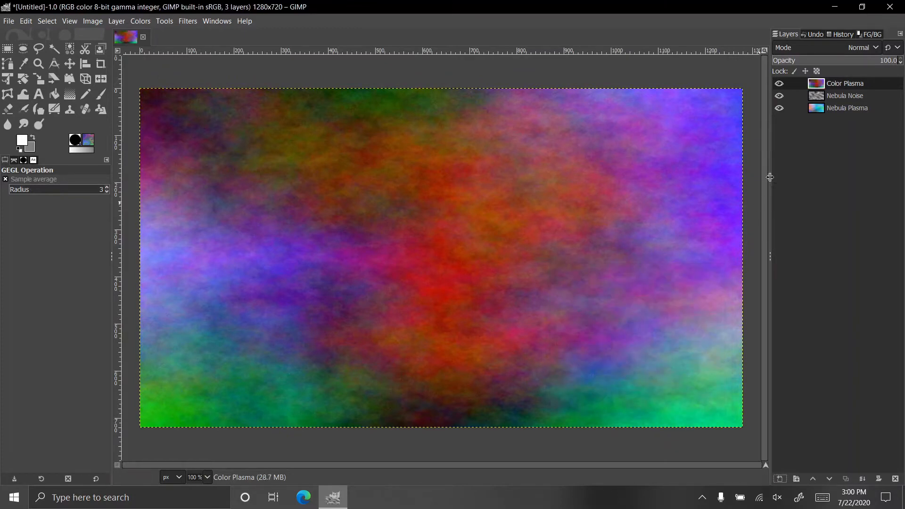
# Set the Nebula Noise layer's blend mode to Linear burn and the Color Plasma layer's to Overlay.
pyautogui.click(835, 96)
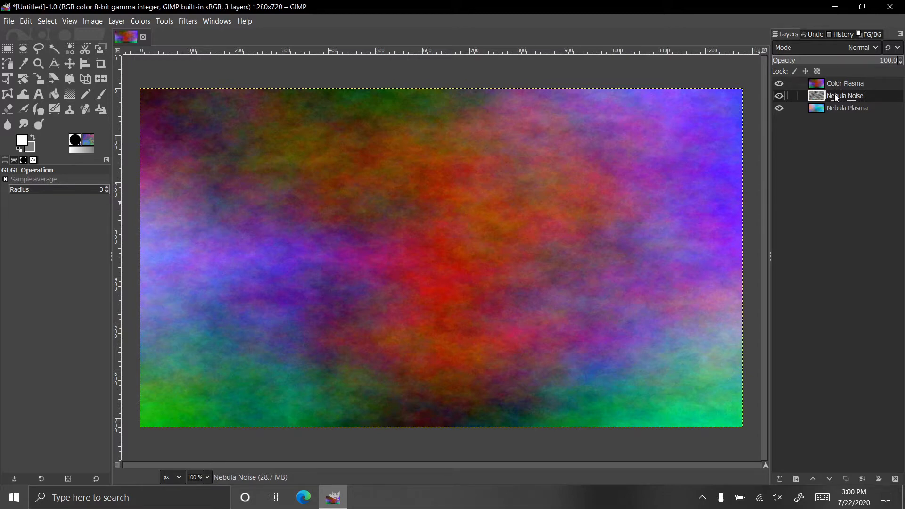
pyautogui.click(840, 45)
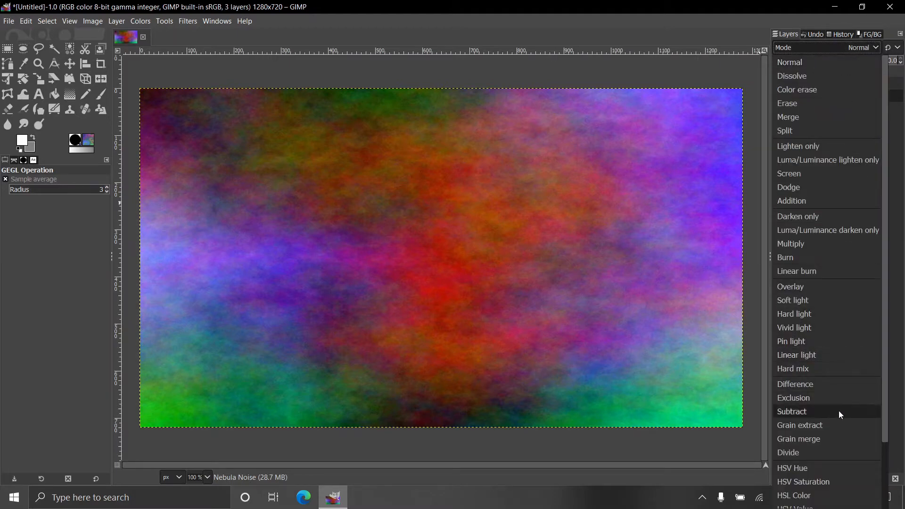
pyautogui.click(832, 272)
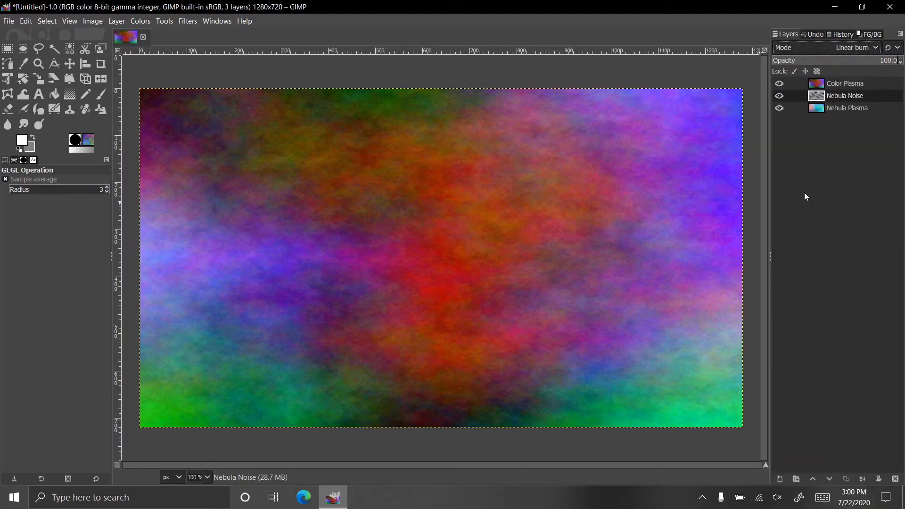
pyautogui.click(832, 83)
pyautogui.click(844, 50)
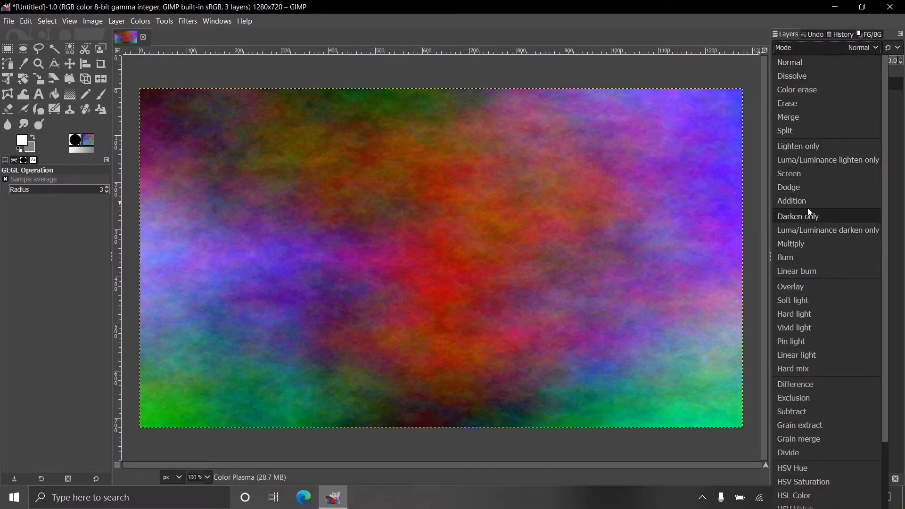
pyautogui.click(809, 288)
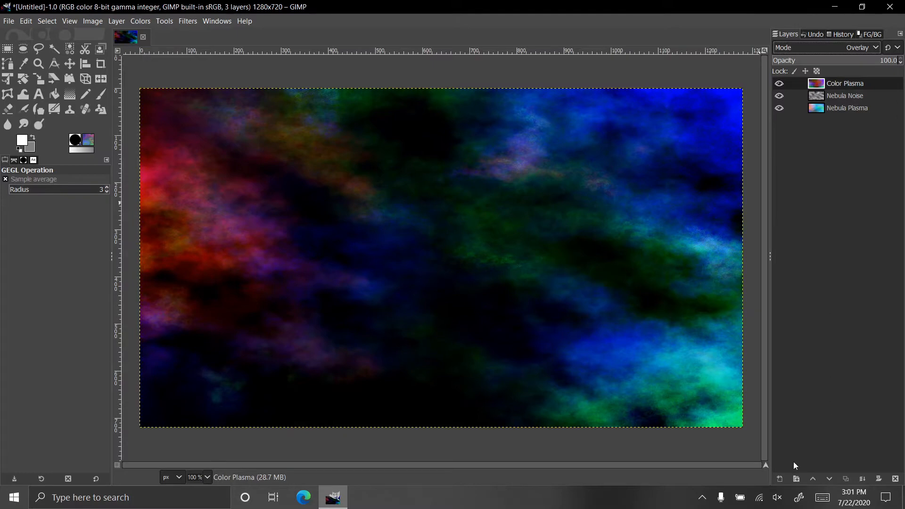
# Add a new 1280x720 transparent layer named "Front Stars" above the Color Plasma layer.
pyautogui.click(779, 478)
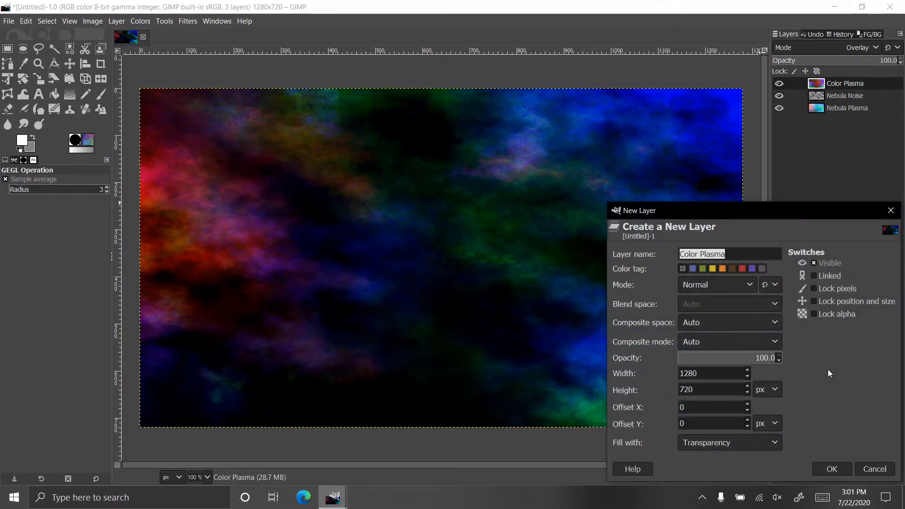
pyautogui.write('Front Star')
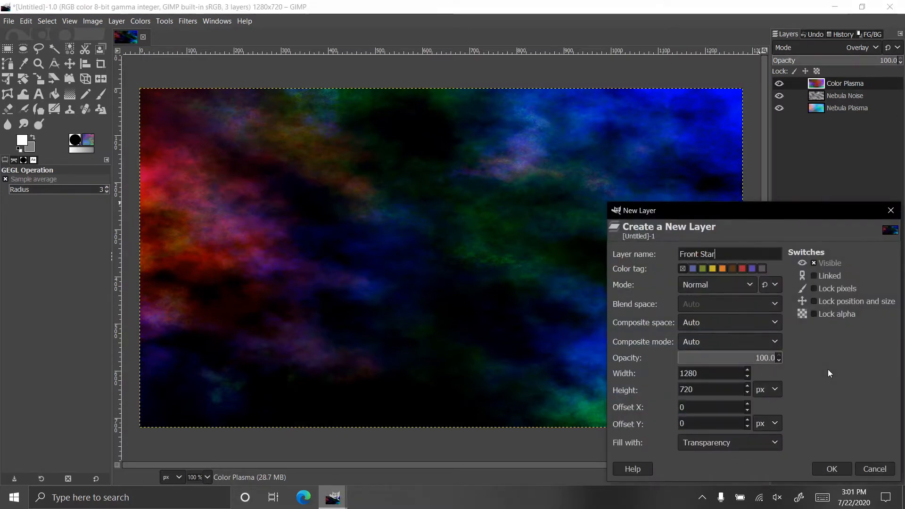
pyautogui.write('s')
pyautogui.press('Return')
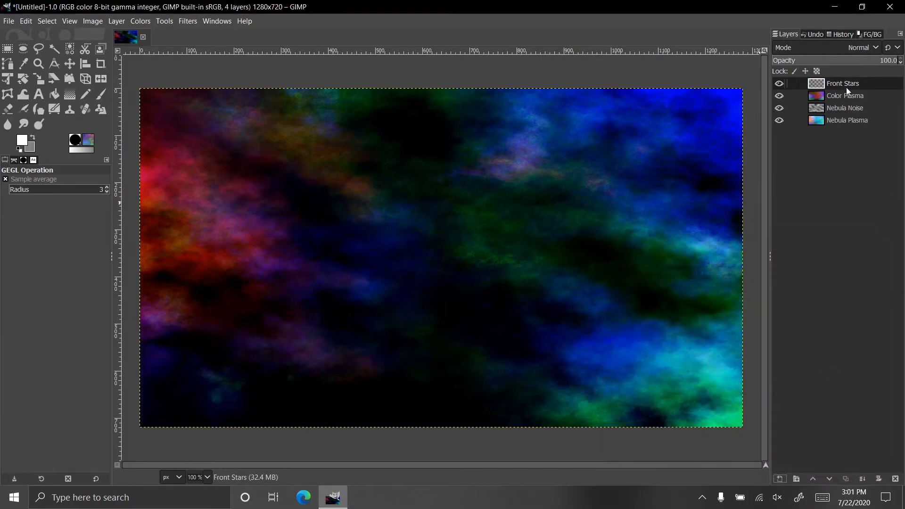
# Move the Front Stars layer directly below Color Plasma and set its blend mode to Addition.
pyautogui.moveTo(846, 86); pyautogui.dragTo(847, 98)
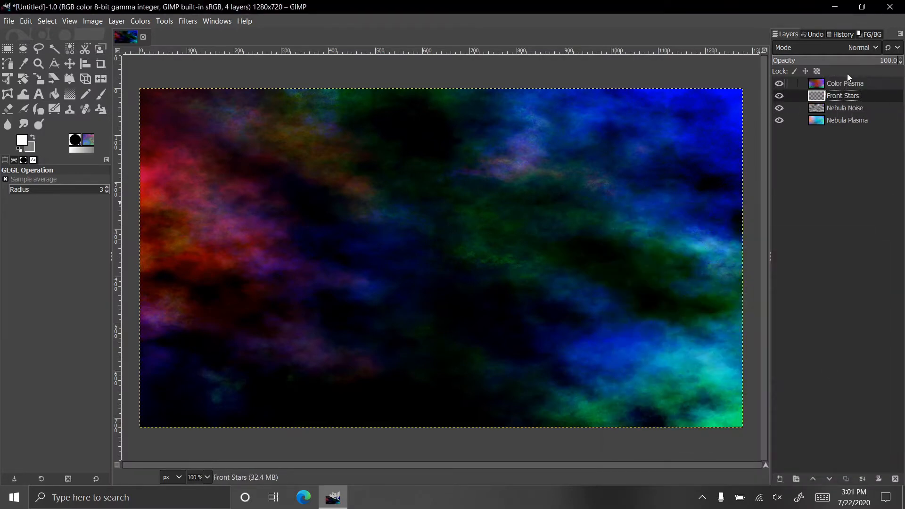
pyautogui.click(835, 47)
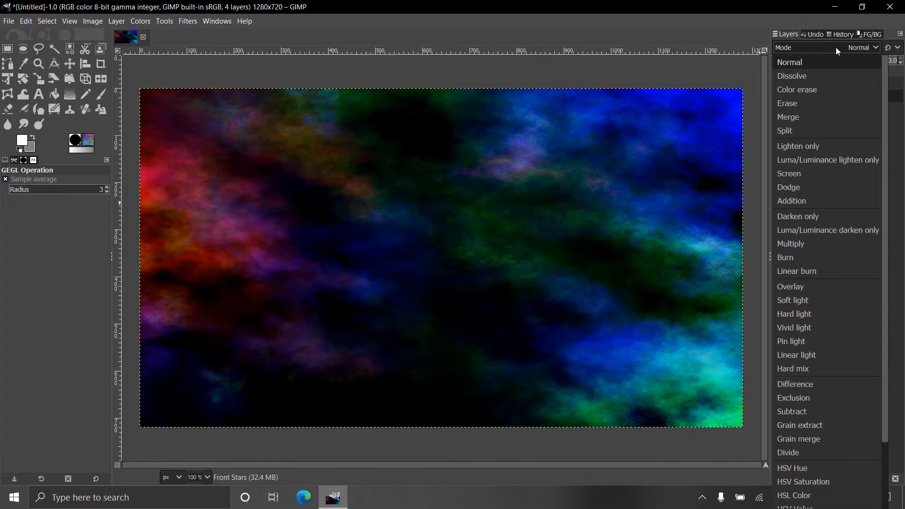
pyautogui.click(819, 200)
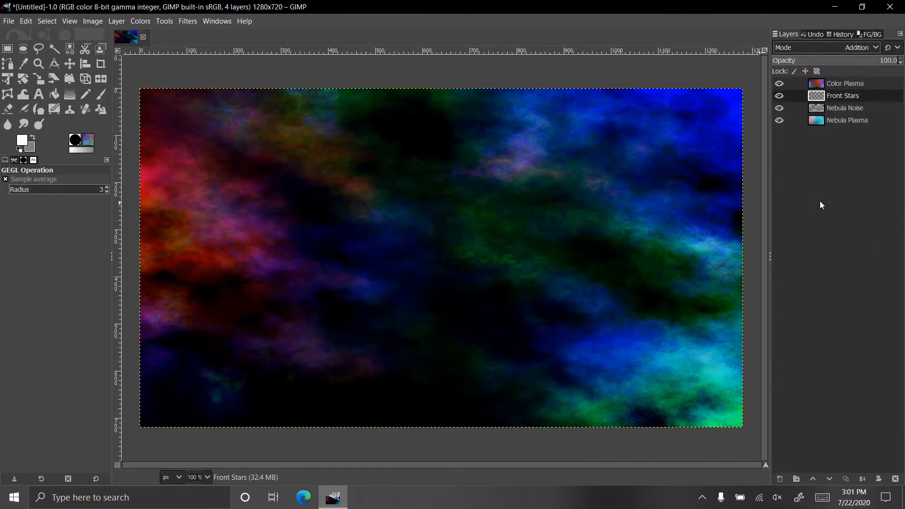
# Set the foreground colour to white (ffffff) and the background colour to black.
pyautogui.click(22, 141)
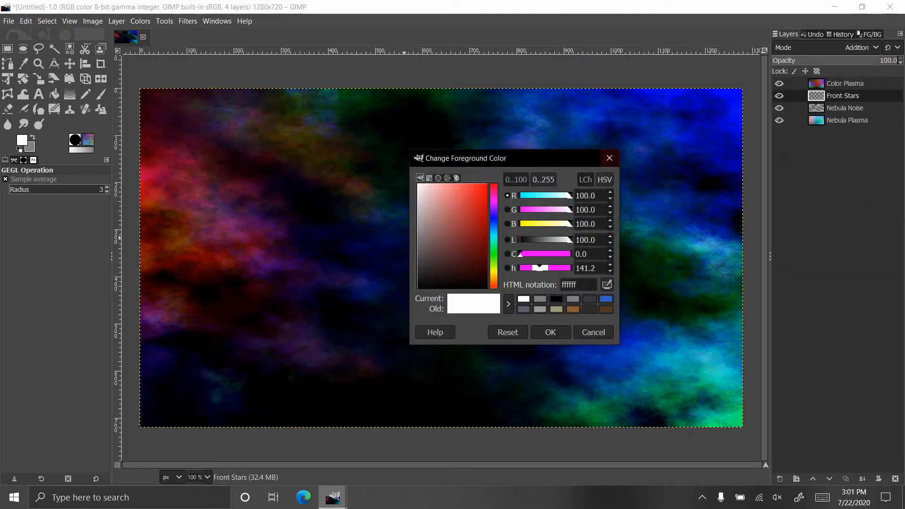
pyautogui.click(551, 333)
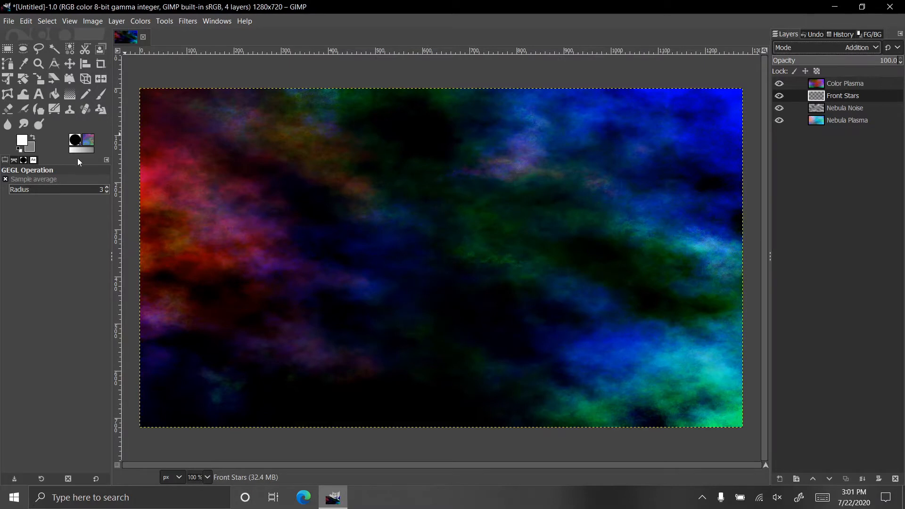
pyautogui.click(30, 148)
pyautogui.click(556, 299)
pyautogui.click(549, 333)
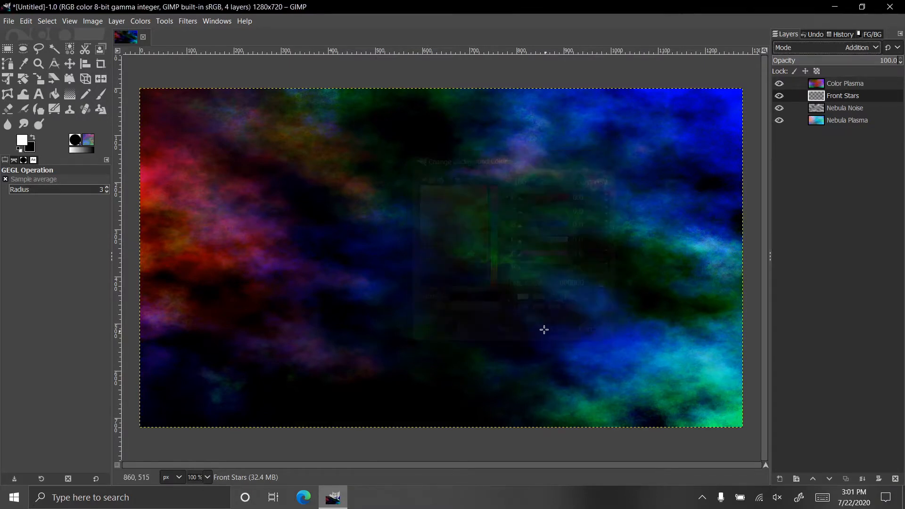
# Bucket-fill the Front Stars layer with black and restore white as the foreground colour.
pyautogui.click(53, 92)
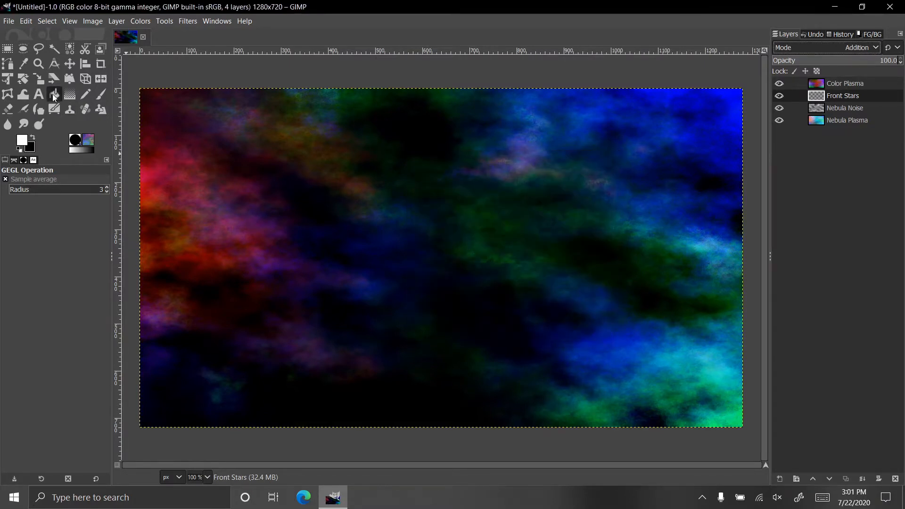
pyautogui.press('x')
pyautogui.click(448, 205)
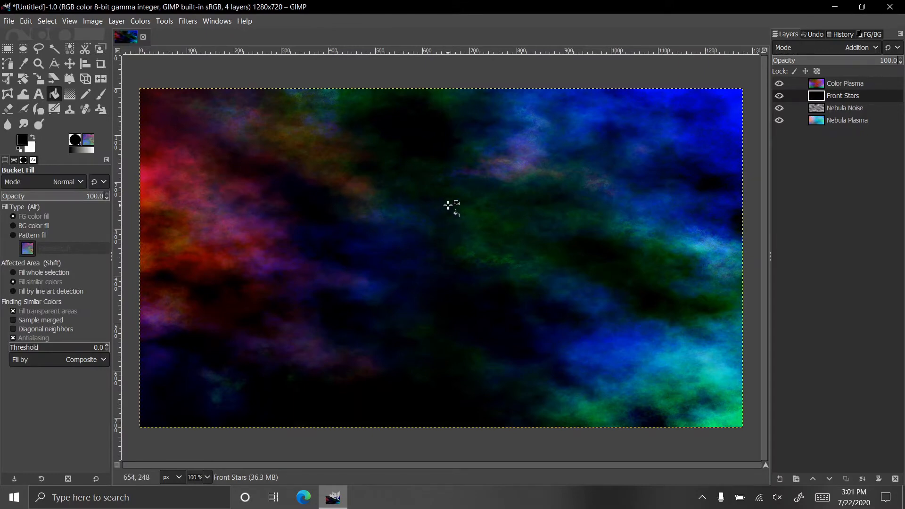
pyautogui.press('x')
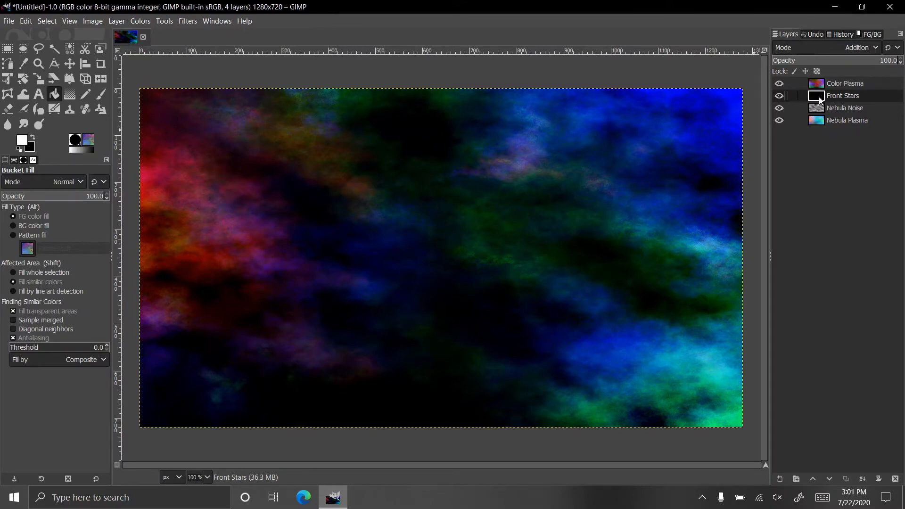
# Hide the other three layers to inspect the Front Stars layer on its own, and show them all again.
pyautogui.click(779, 83)
pyautogui.click(779, 108)
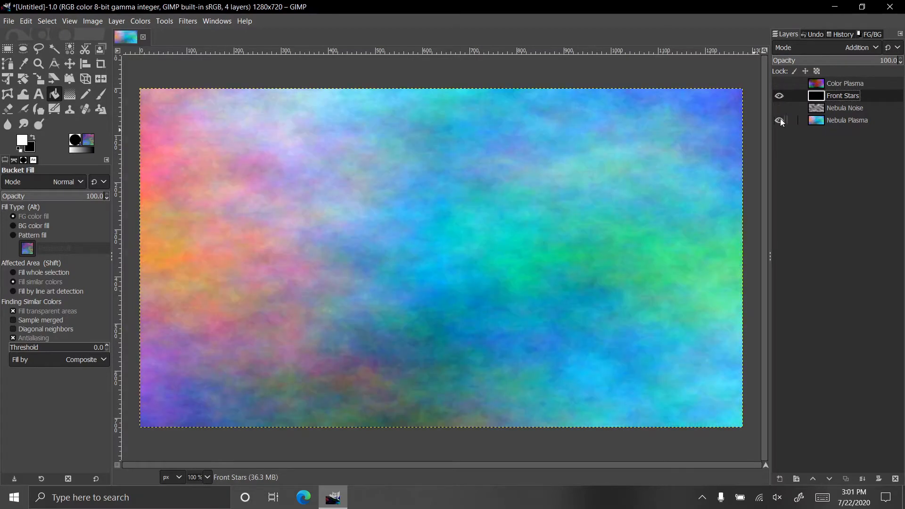
pyautogui.click(779, 120)
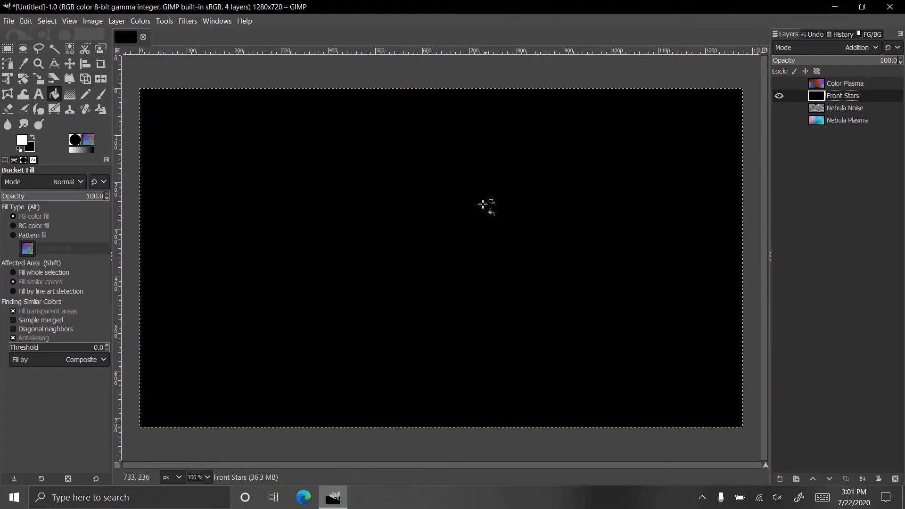
pyautogui.click(777, 119)
pyautogui.click(776, 108)
pyautogui.click(777, 83)
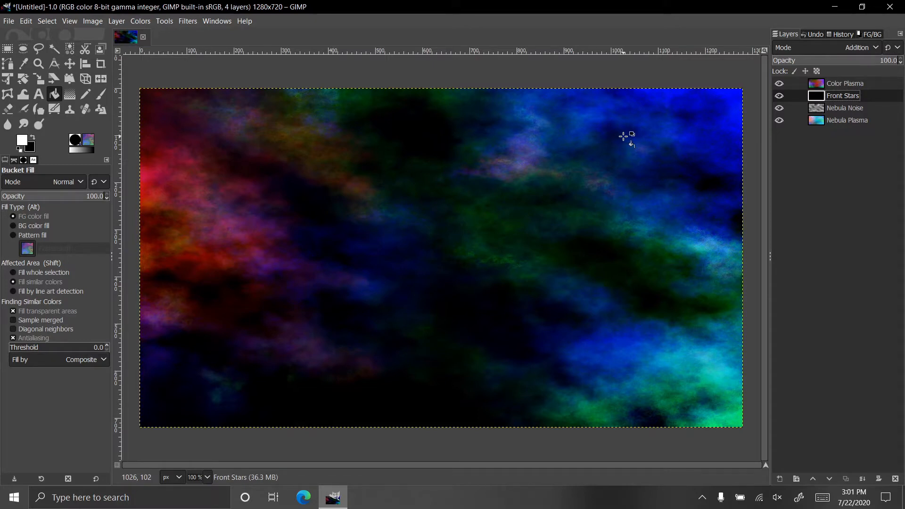
# Apply CIE lch Noise to the Front Stars layer with dulling 8, lightness 100, chroma 0, hue 0 and a new random seed.
pyautogui.click(194, 22)
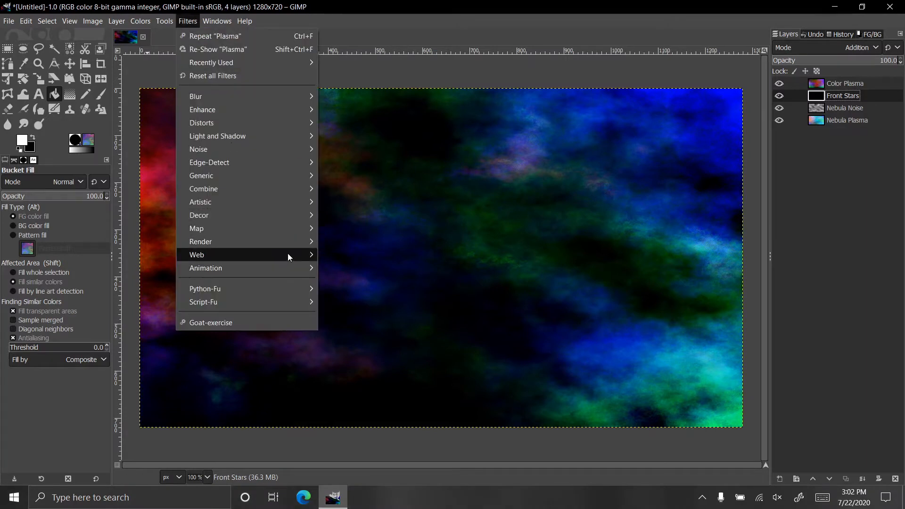
pyautogui.moveTo(293, 241)
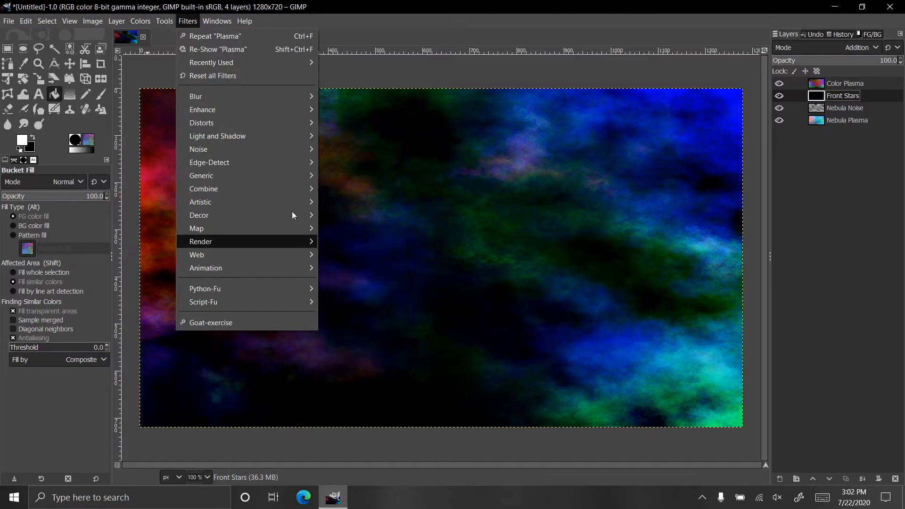
pyautogui.moveTo(298, 149)
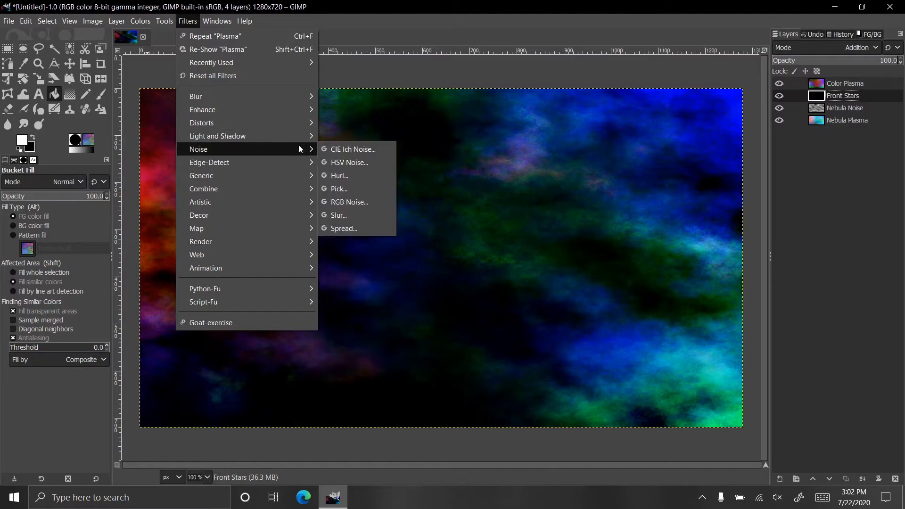
pyautogui.click(337, 149)
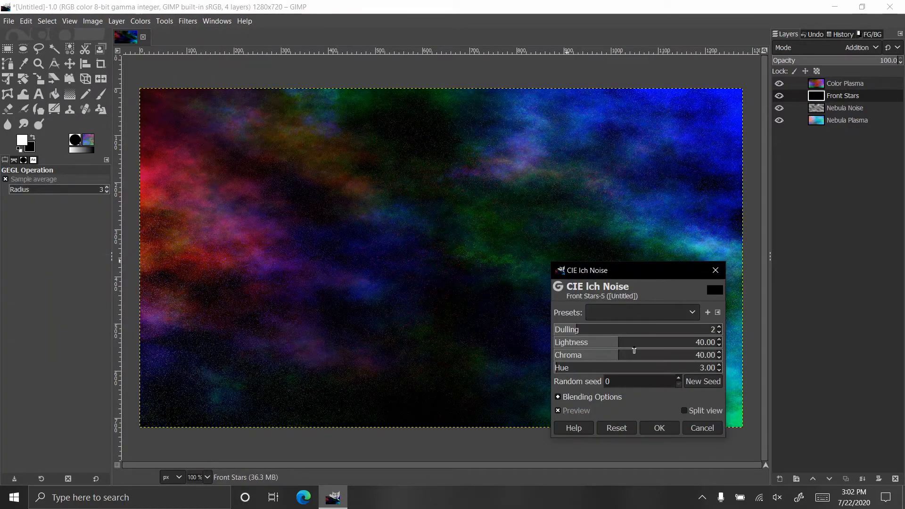
pyautogui.moveTo(618, 330); pyautogui.dragTo(803, 334)
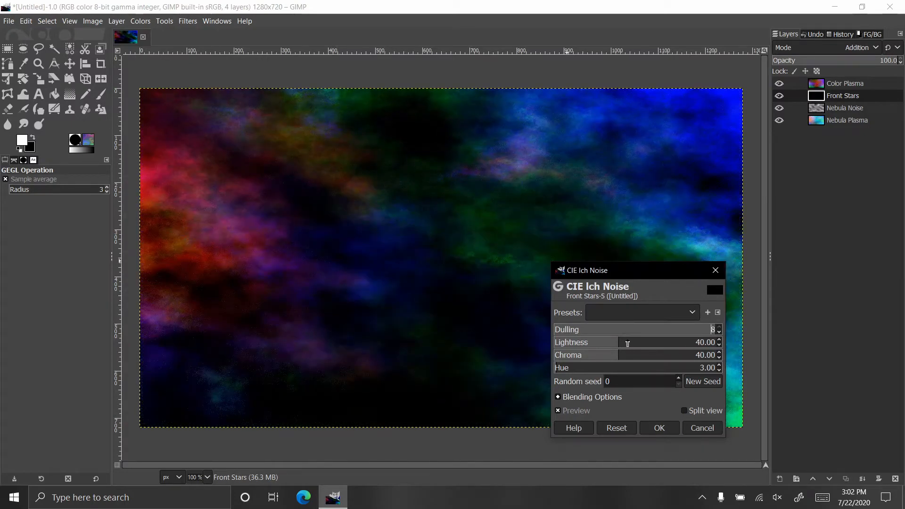
pyautogui.moveTo(628, 343); pyautogui.dragTo(760, 338)
pyautogui.moveTo(639, 357); pyautogui.dragTo(486, 368)
pyautogui.click(698, 383)
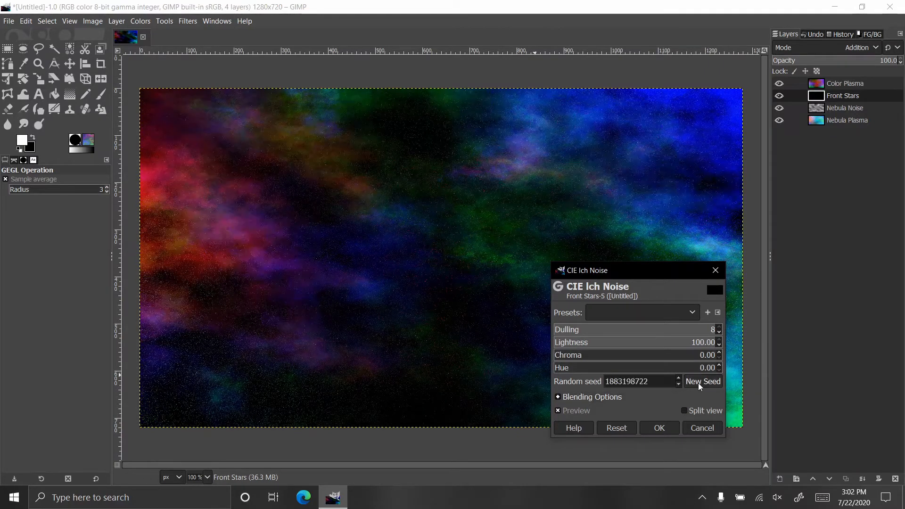
pyautogui.click(662, 428)
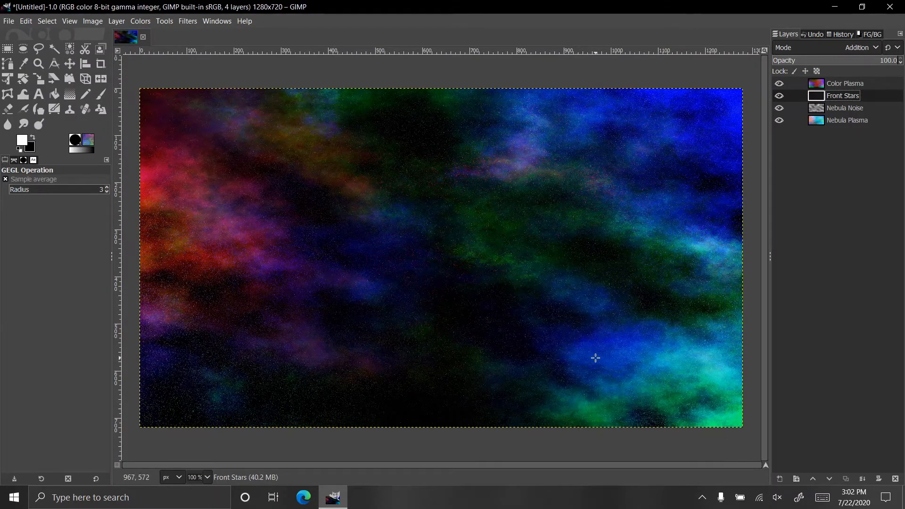
# Adjust the Front Stars layer's Brightness-Contrast to a contrast of 60 and a brightness of about 20.
pyautogui.click(142, 21)
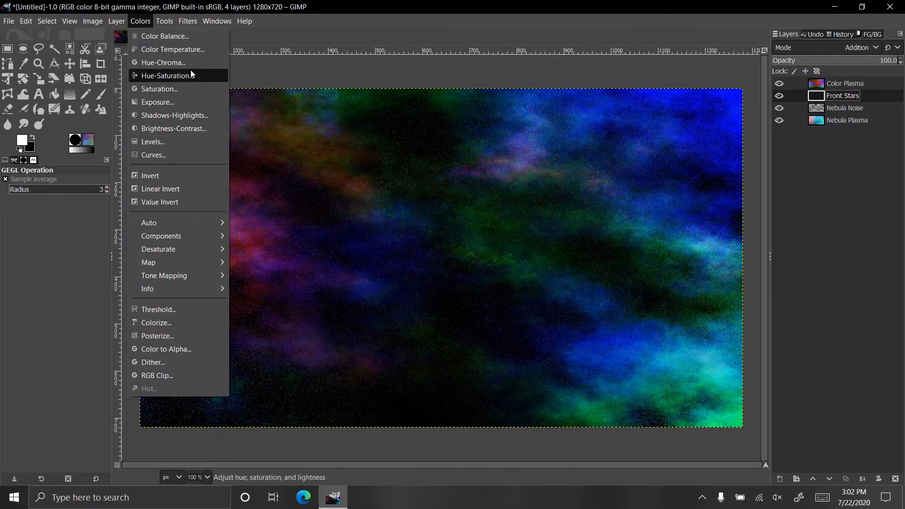
pyautogui.click(196, 128)
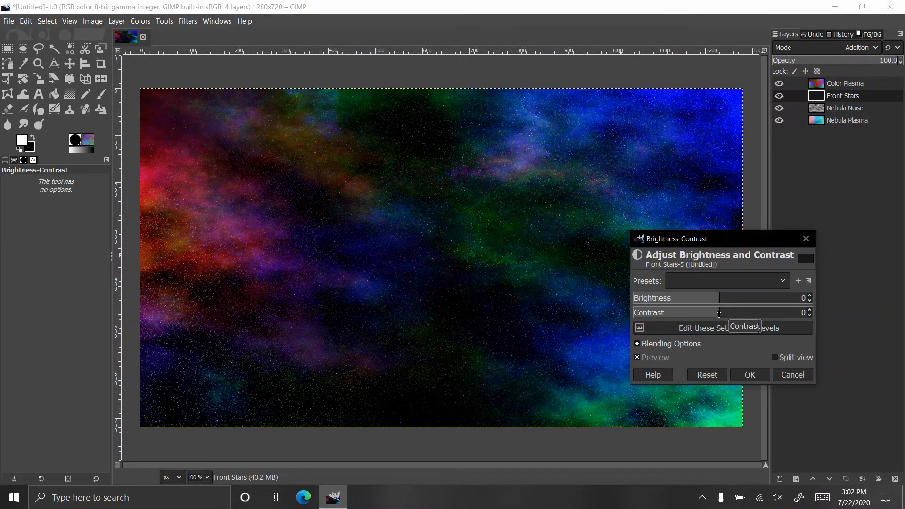
pyautogui.moveTo(719, 315); pyautogui.dragTo(765, 315)
pyautogui.click(810, 309)
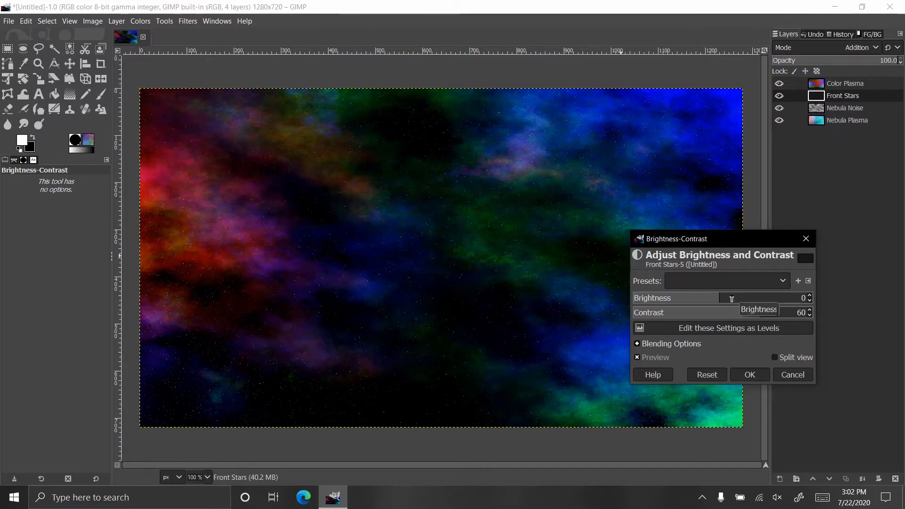
pyautogui.moveTo(728, 300)
pyautogui.mouseDown()
pyautogui.moveTo(749, 301)
pyautogui.moveTo(735, 300)
pyautogui.mouseUp()
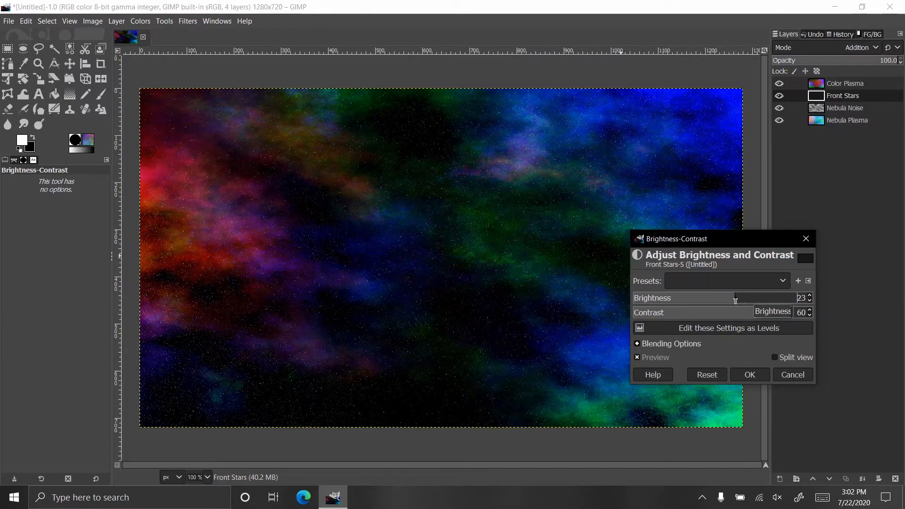
pyautogui.click(810, 302)
pyautogui.click(810, 301)
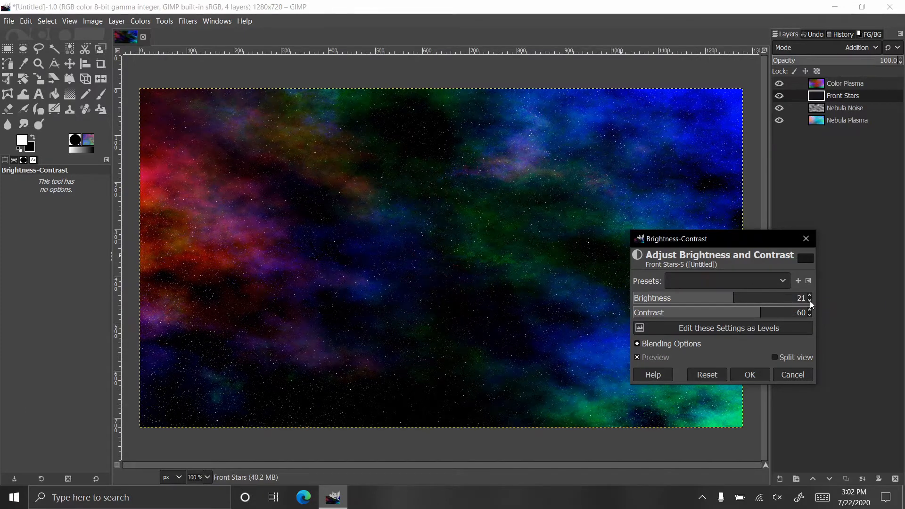
pyautogui.click(810, 302)
pyautogui.click(750, 375)
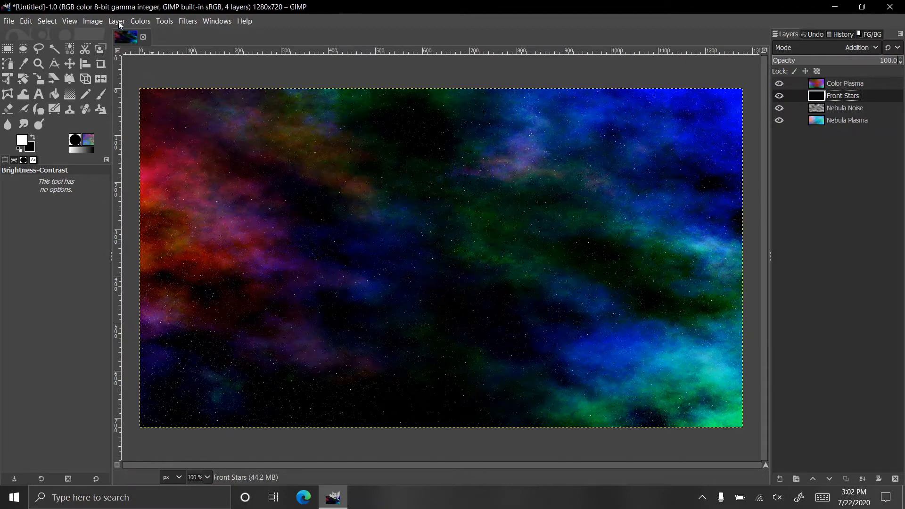
# Apply the Sparkle filter to Front Stars with flare intensity 1, spike length 10, 4 spike points and a random spike angle (-1).
pyautogui.click(184, 21)
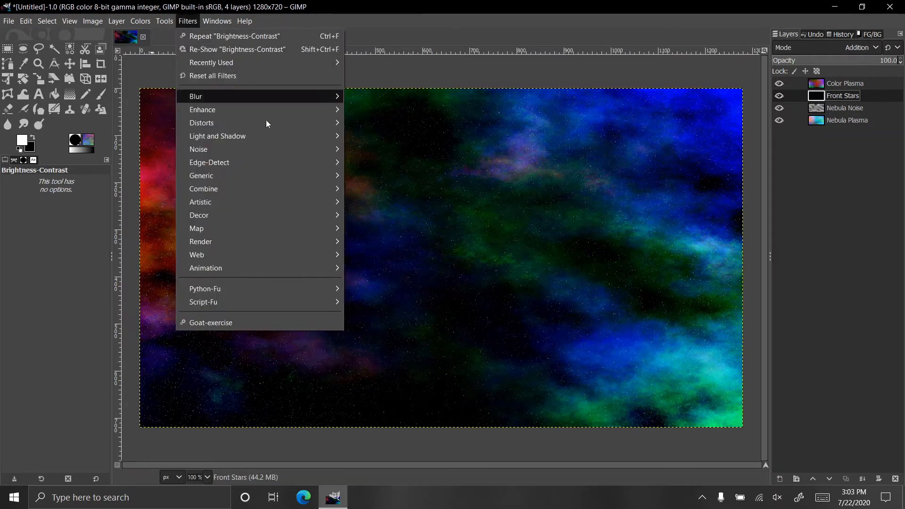
pyautogui.moveTo(285, 135)
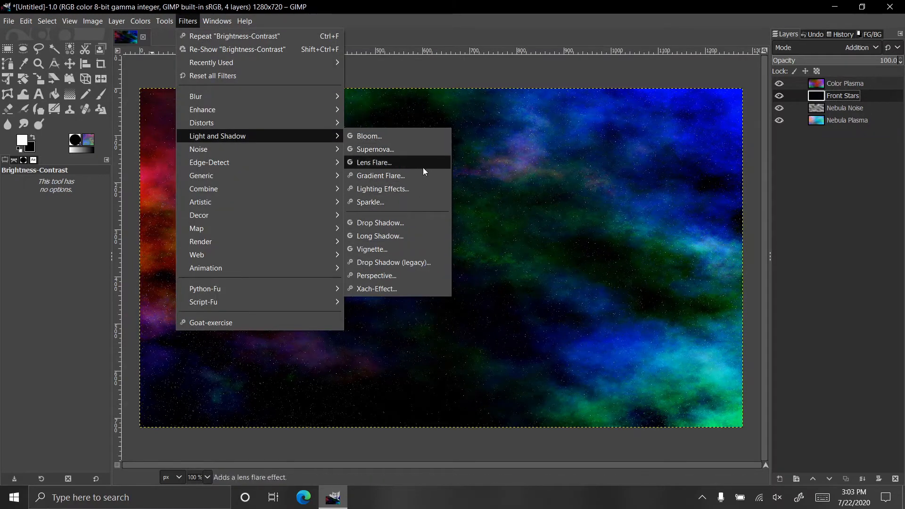
pyautogui.click(413, 200)
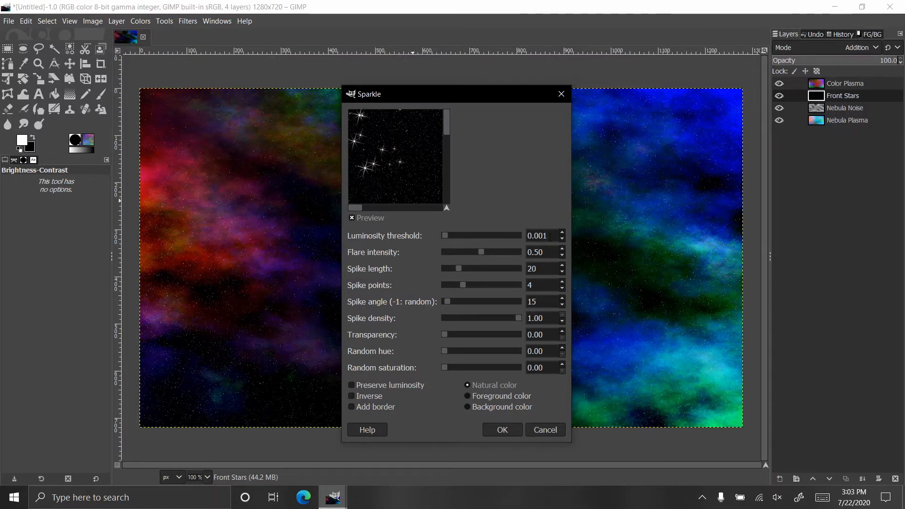
pyautogui.doubleClick(545, 250)
pyautogui.write('1')
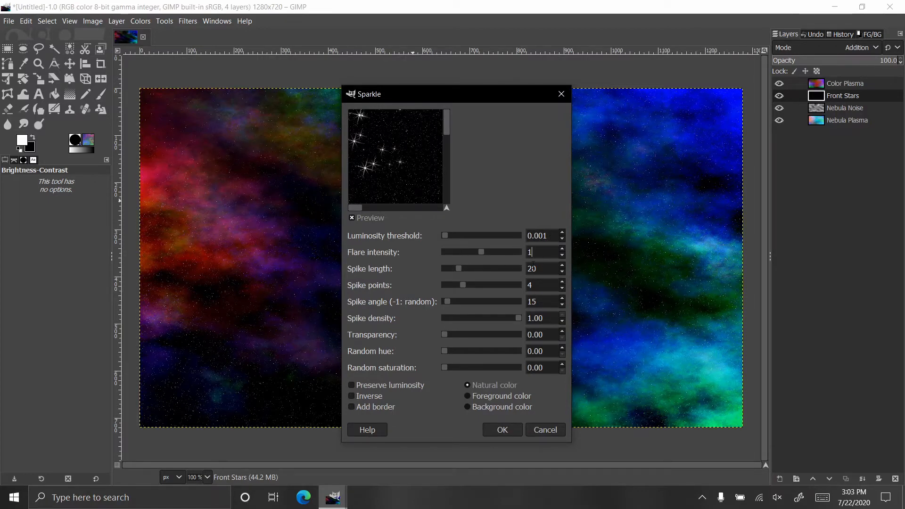
pyautogui.click(545, 269)
pyautogui.doubleClick(544, 269)
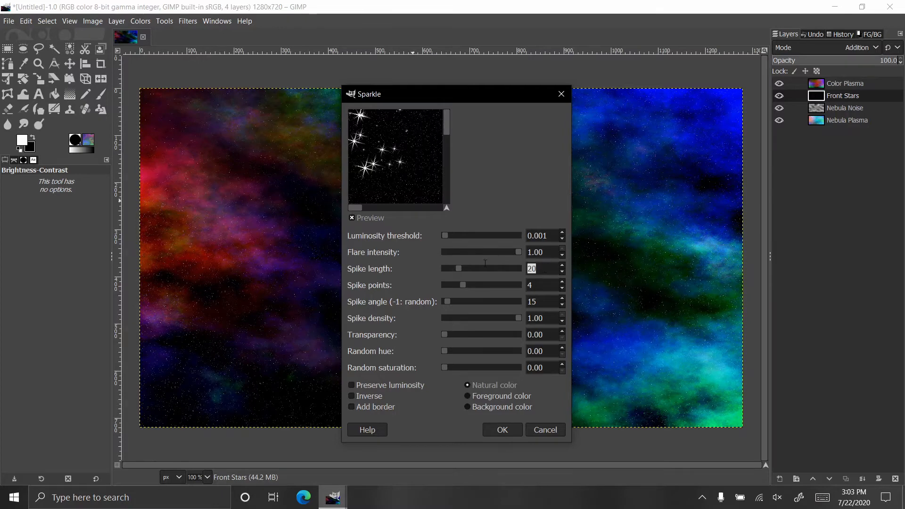
pyautogui.write('10')
pyautogui.click(543, 285)
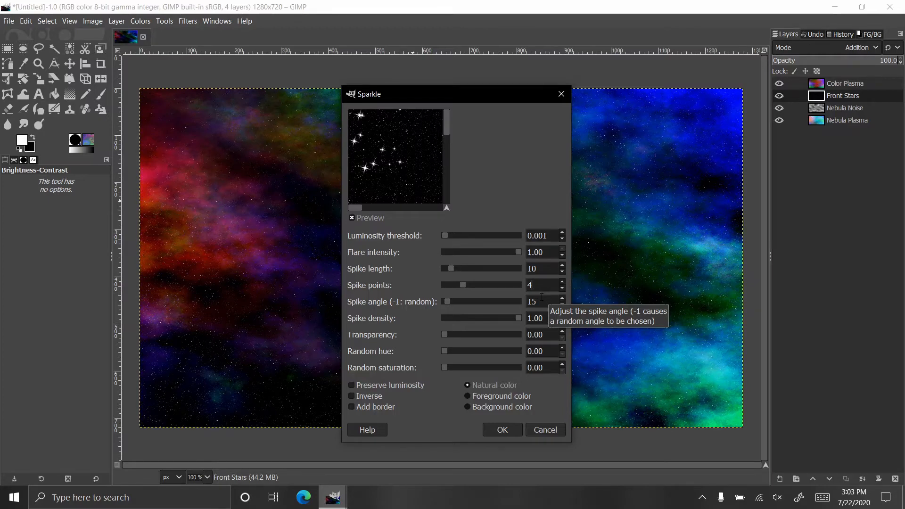
pyautogui.moveTo(448, 300); pyautogui.dragTo(430, 304)
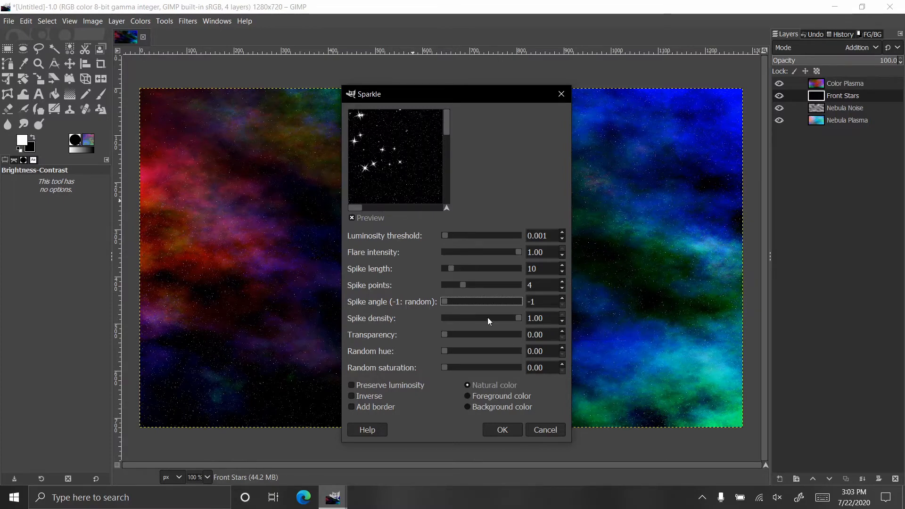
pyautogui.click(502, 430)
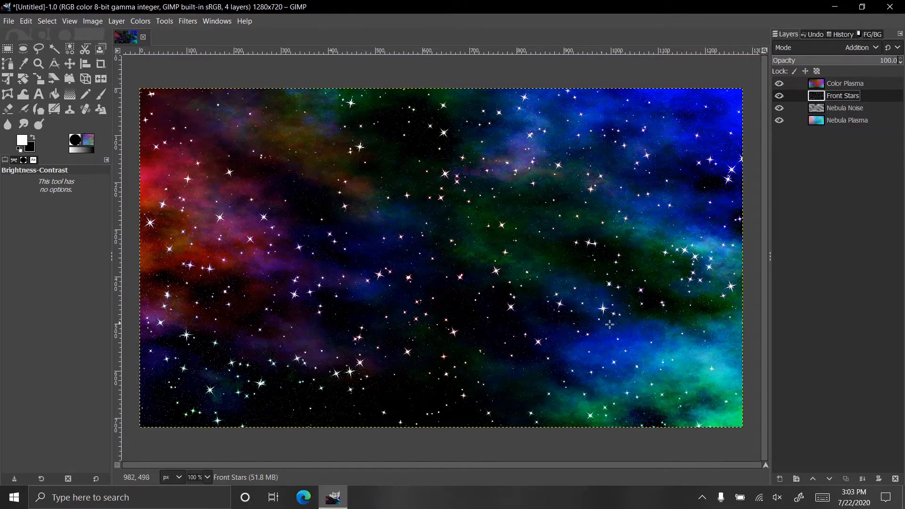
# Create a new transparent 1280x720 layer named Back Stars.
pyautogui.click(781, 479)
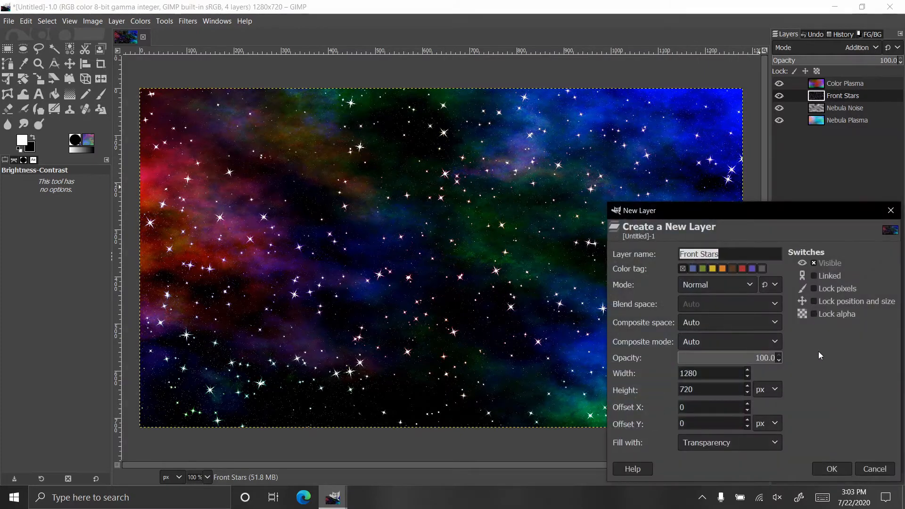
pyautogui.write('Back')
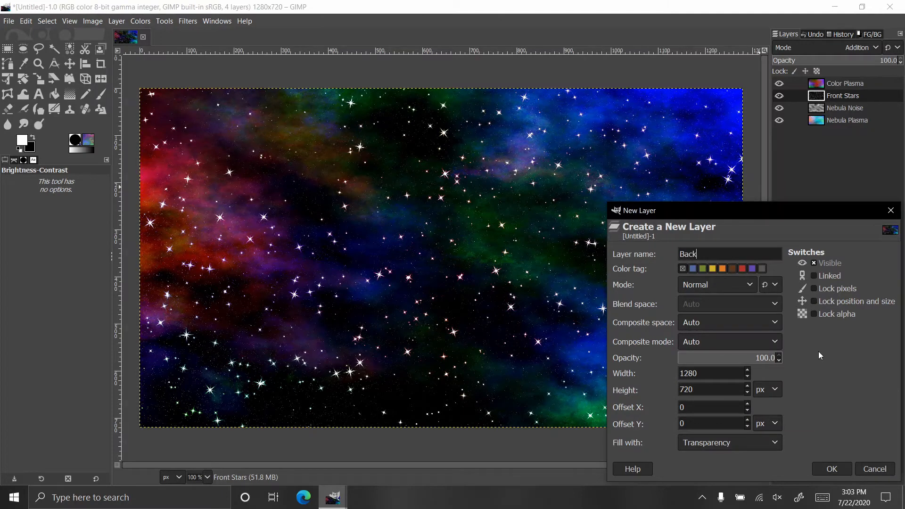
pyautogui.write(' Stars')
pyautogui.press('Return')
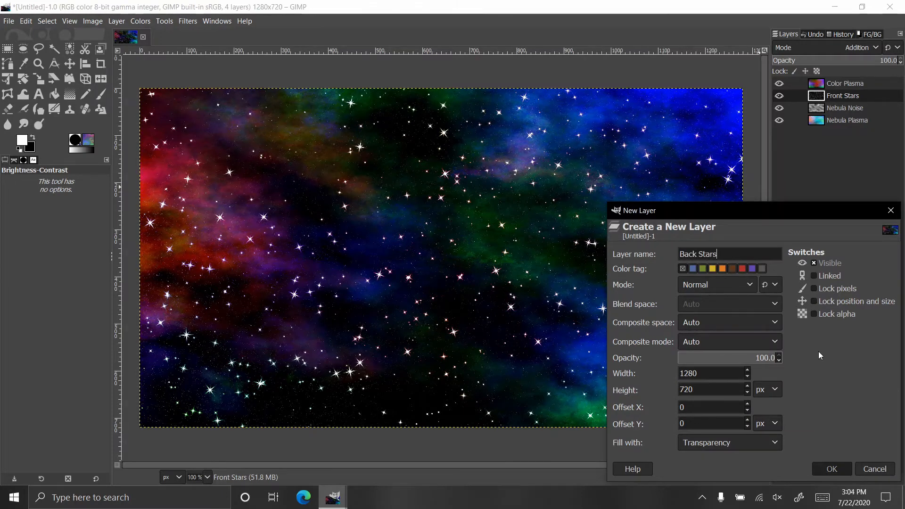
# Move the Back Stars layer directly below Front Stars and set its blend mode to Addition.
pyautogui.moveTo(835, 97); pyautogui.dragTo(840, 113)
pyautogui.click(841, 47)
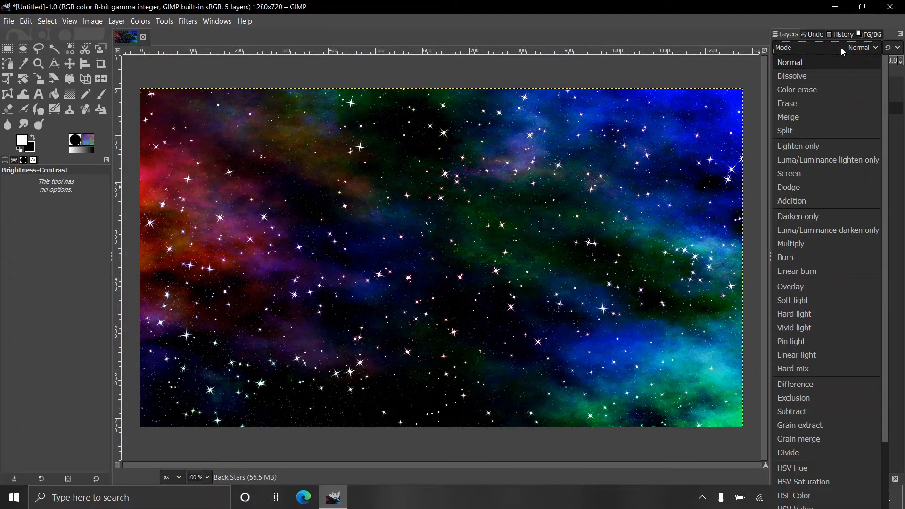
pyautogui.click(816, 197)
# Bucket-fill the Back Stars layer with black and restore white as the foreground colour.
pyautogui.click(32, 136)
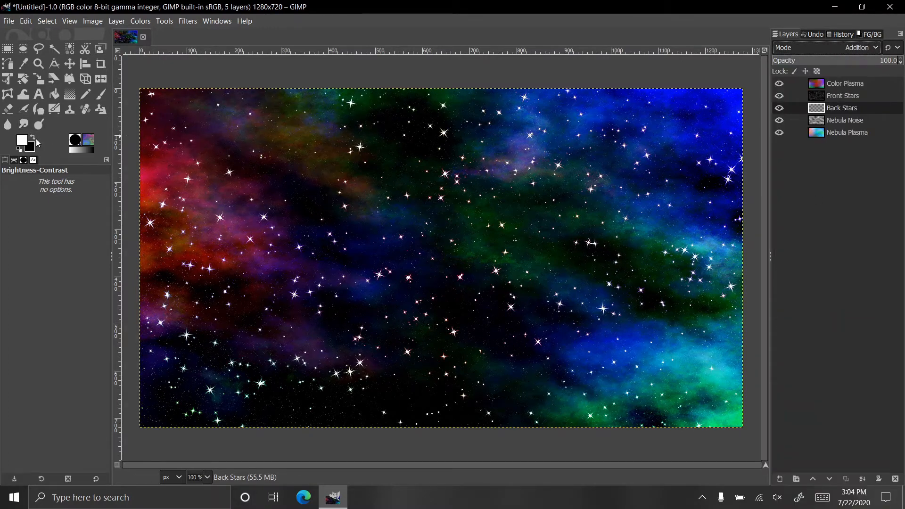
pyautogui.hotkey('shift', 'b')
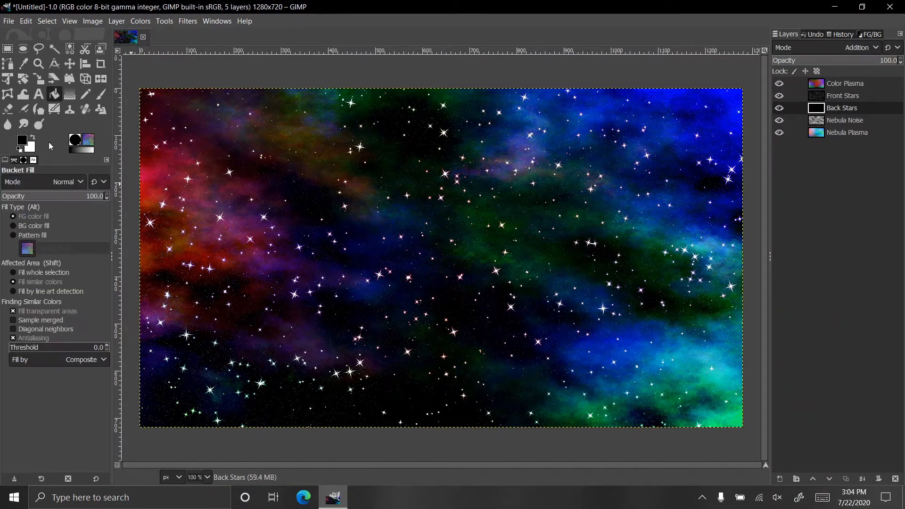
pyautogui.click(33, 137)
# Apply CIE lch Noise to Back Stars with dulling 8, lightness 75, chroma 0, minimum hue and a new random seed.
pyautogui.click(217, 22)
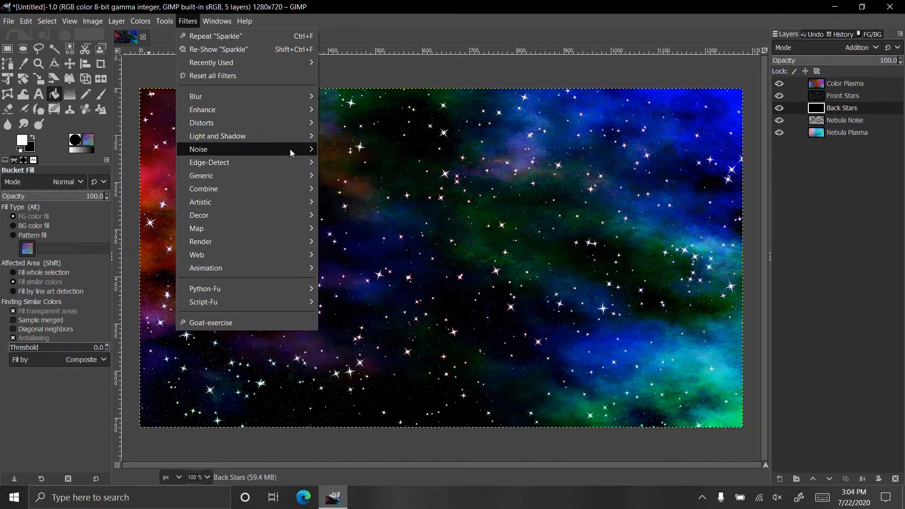
pyautogui.moveTo(290, 149)
pyautogui.click(363, 150)
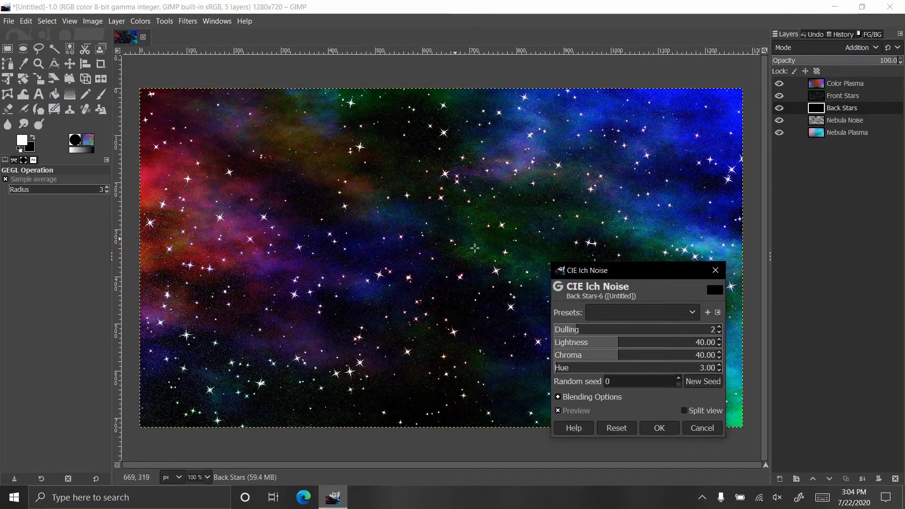
pyautogui.moveTo(577, 328); pyautogui.dragTo(717, 330)
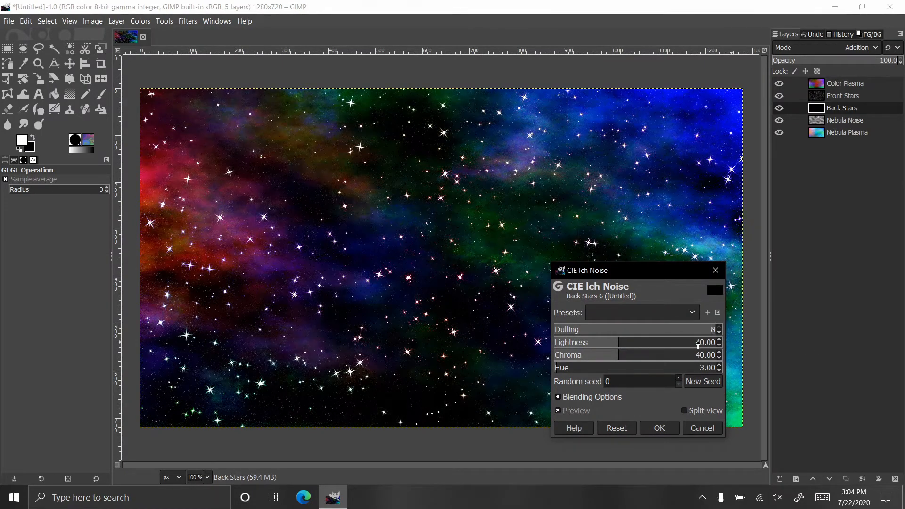
pyautogui.click(698, 345)
pyautogui.write('75')
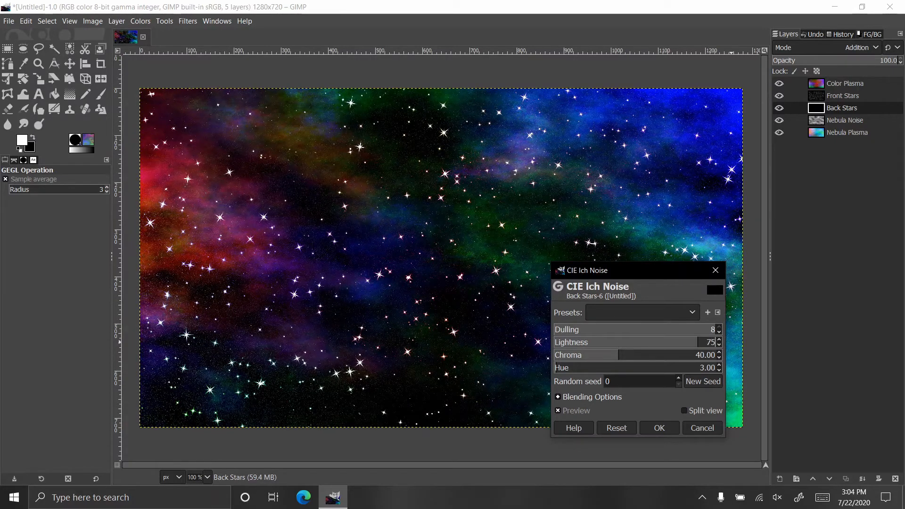
pyautogui.press('Return')
pyautogui.moveTo(650, 359); pyautogui.dragTo(471, 342)
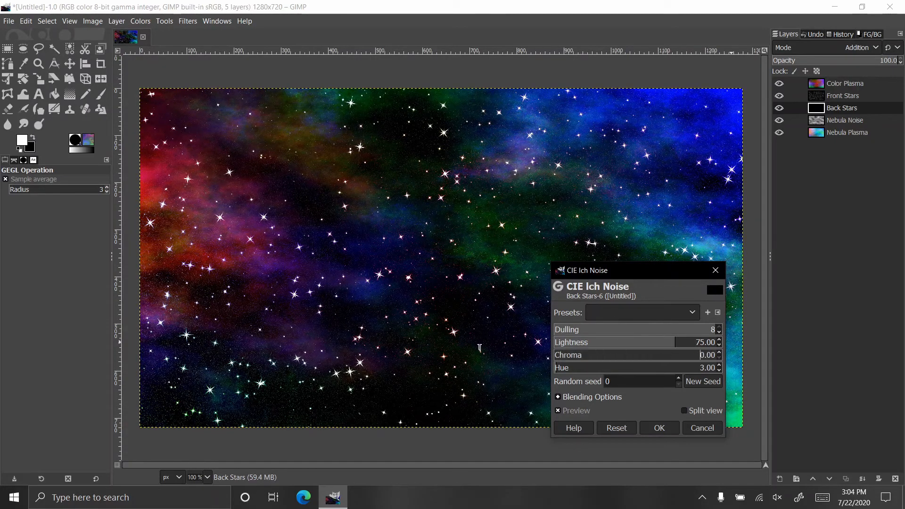
pyautogui.moveTo(585, 368); pyautogui.dragTo(553, 370)
pyautogui.click(700, 383)
pyautogui.click(700, 383)
pyautogui.click(674, 424)
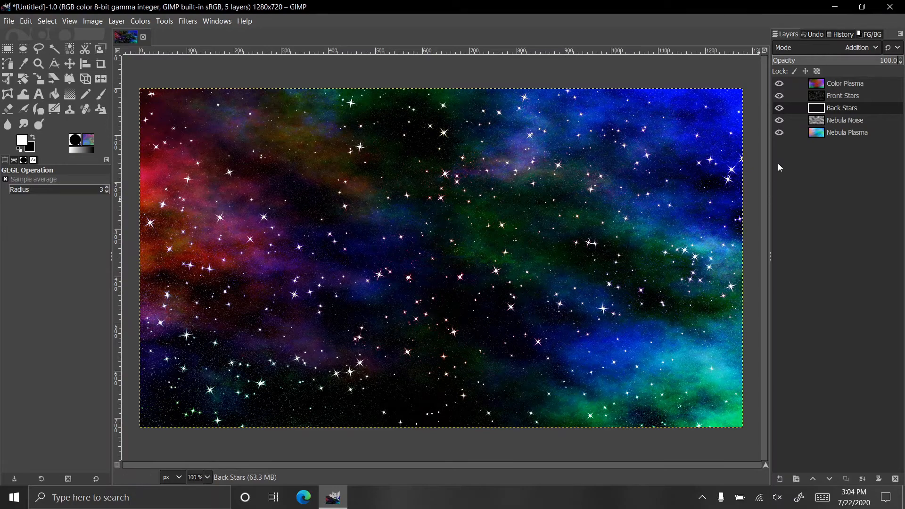
# Hide the other four layers to inspect the Back Stars layer on its own.
pyautogui.click(781, 96)
pyautogui.click(781, 86)
pyautogui.click(778, 121)
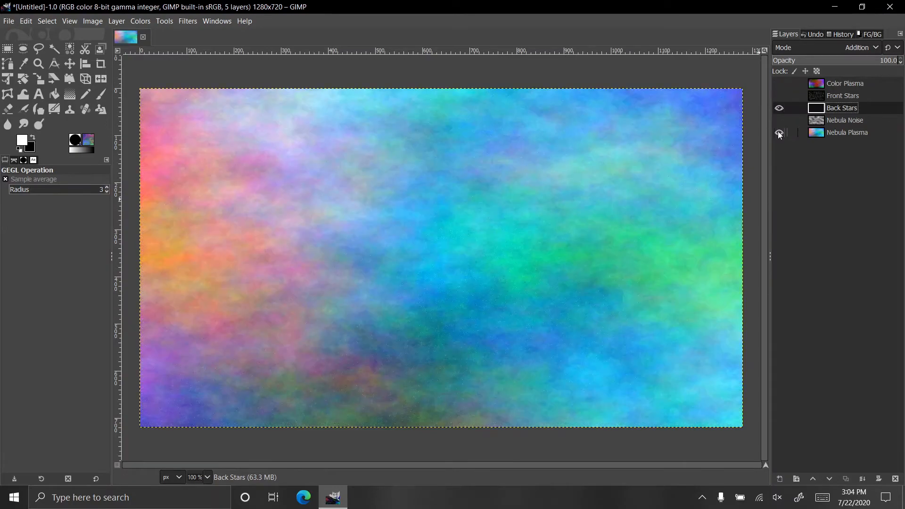
pyautogui.click(777, 131)
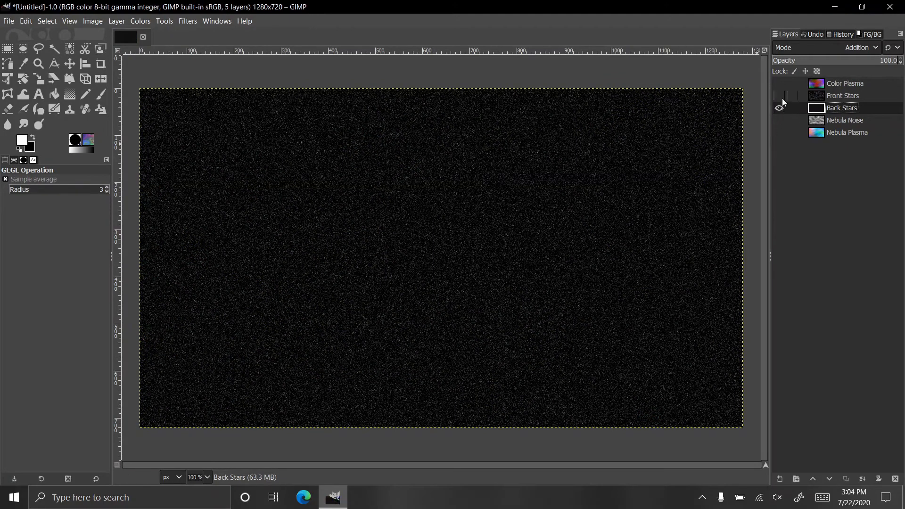
# Show the Front Stars, Color Plasma, Nebula Noise and Nebula Plasma layers again, toggling Back Stars off and on to compare the stars.
pyautogui.click(781, 97)
pyautogui.click(779, 108)
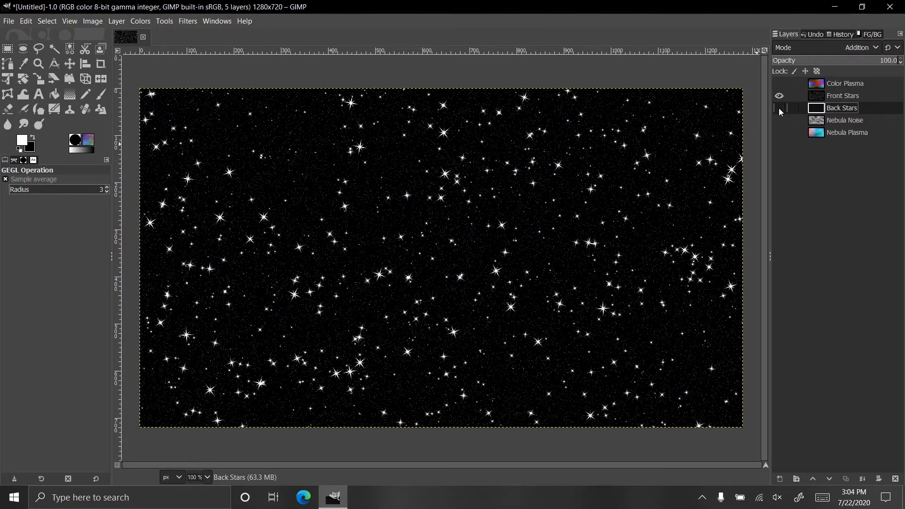
pyautogui.click(778, 109)
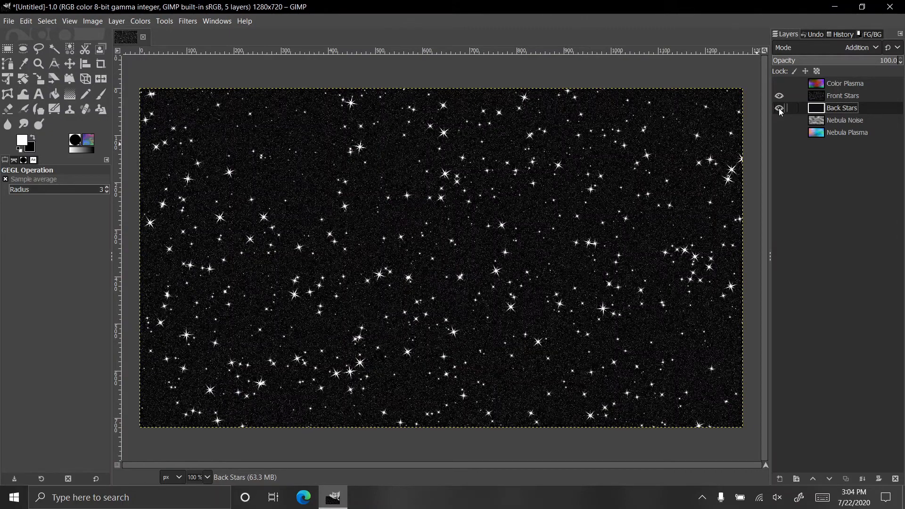
pyautogui.click(779, 84)
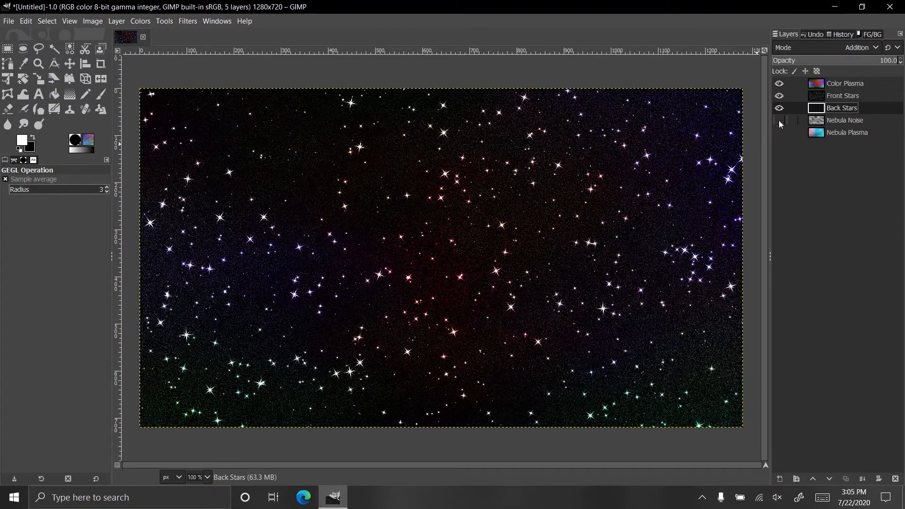
pyautogui.click(779, 120)
pyautogui.click(779, 133)
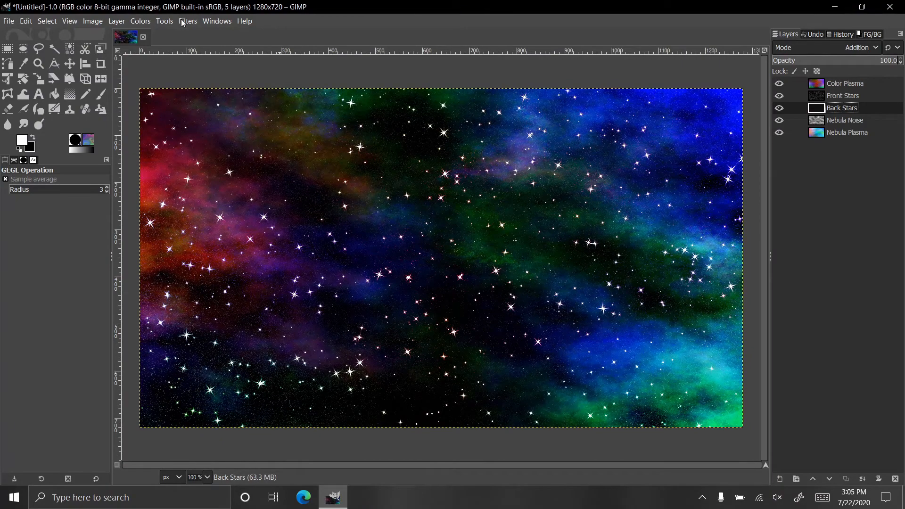
# Apply the Sparkle filter to the Back Stars layer with luminosity threshold 0.006 and flare intensity 0.50.
pyautogui.click(188, 21)
pyautogui.moveTo(279, 136)
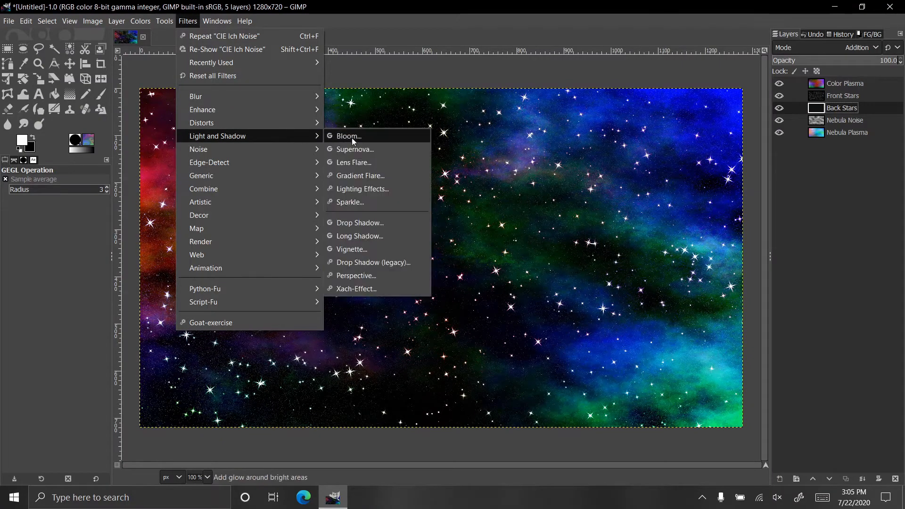
pyautogui.click(371, 205)
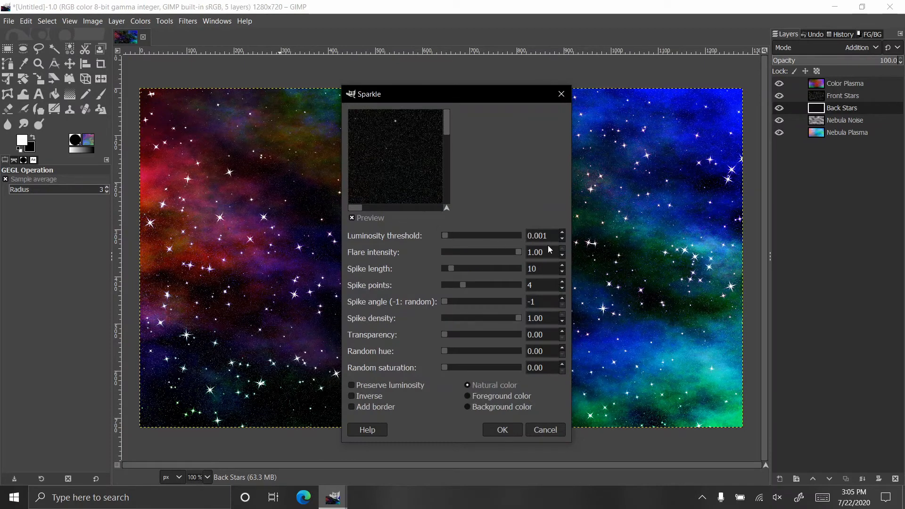
pyautogui.press('BackSpace')
pyautogui.write('6')
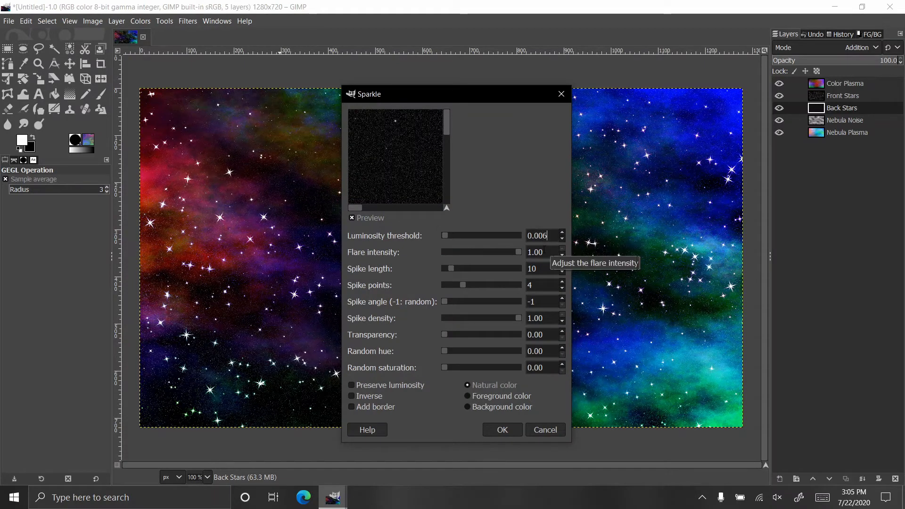
pyautogui.click(545, 252)
pyautogui.hotkey('ctrl', 'a')
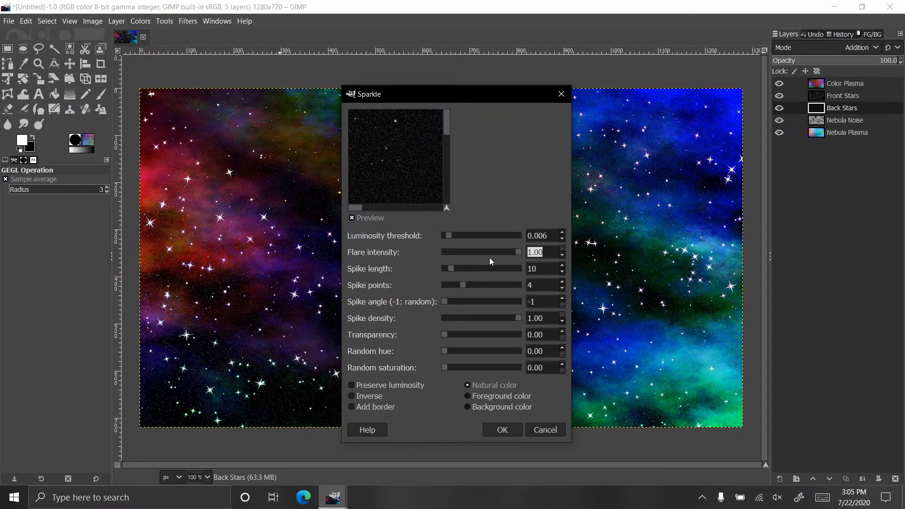
pyautogui.write('0.5')
pyautogui.click(542, 269)
pyautogui.click(542, 286)
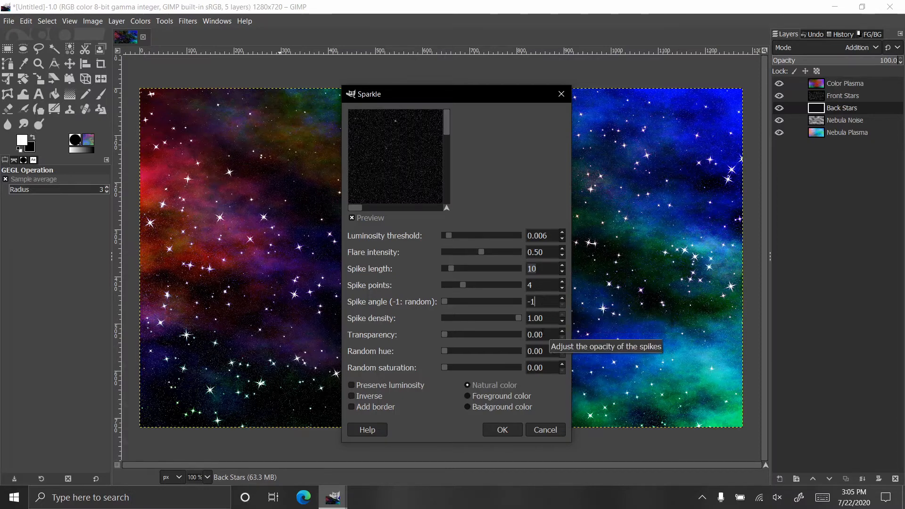
pyautogui.click(516, 429)
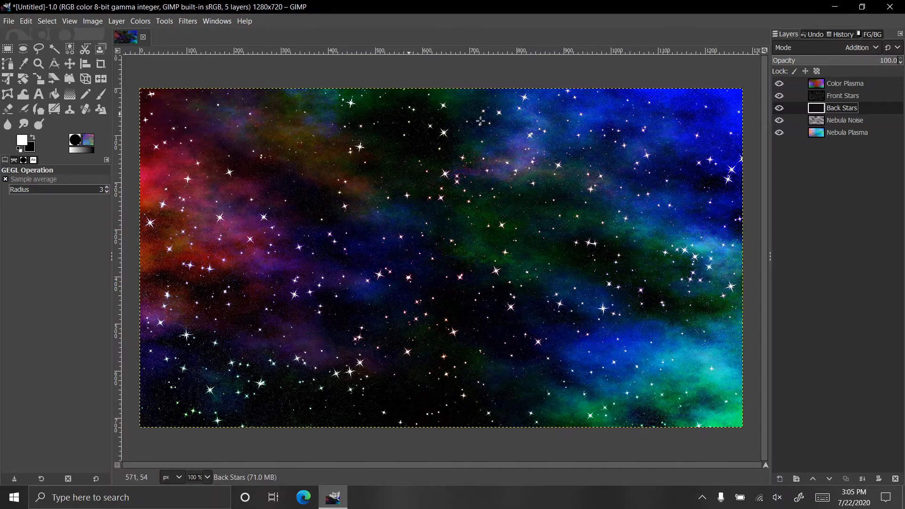
# Create a transparent 1280x720 layer named Supernova and move it directly above Front Stars.
pyautogui.click(780, 479)
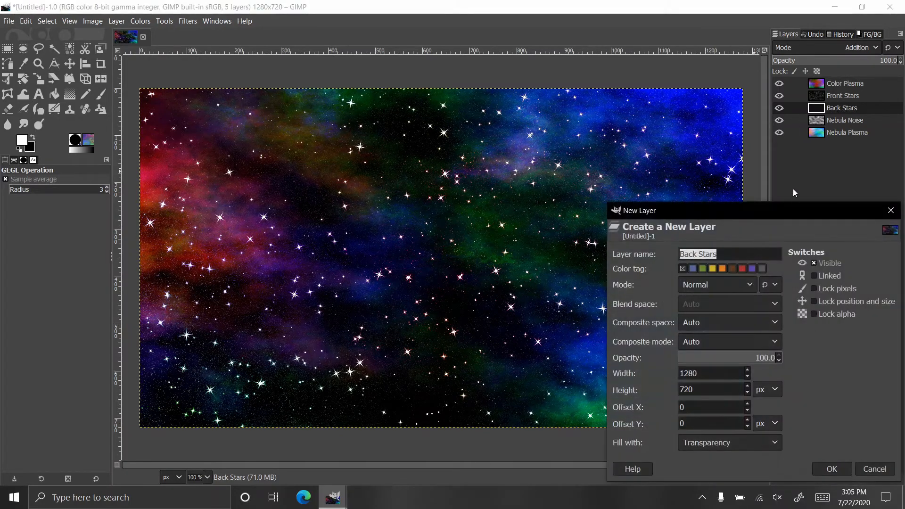
pyautogui.write('Supernov')
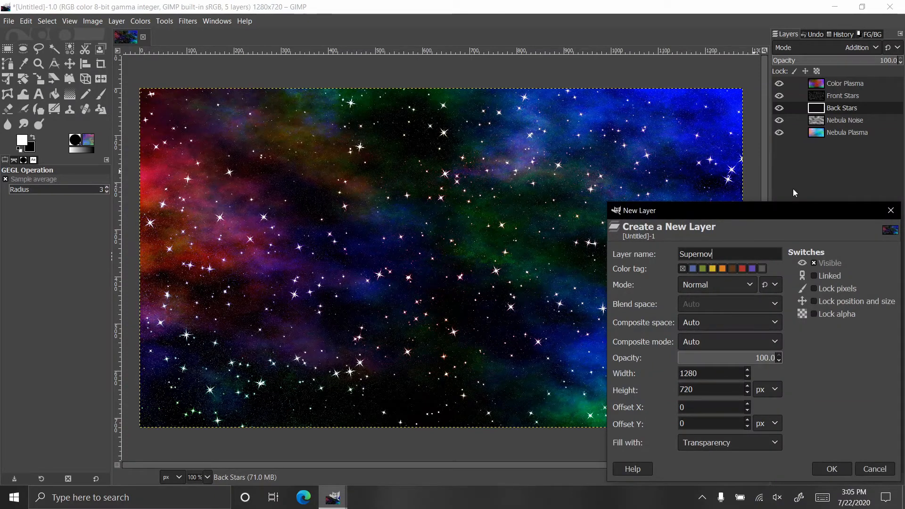
pyautogui.write('a')
pyautogui.press('Return')
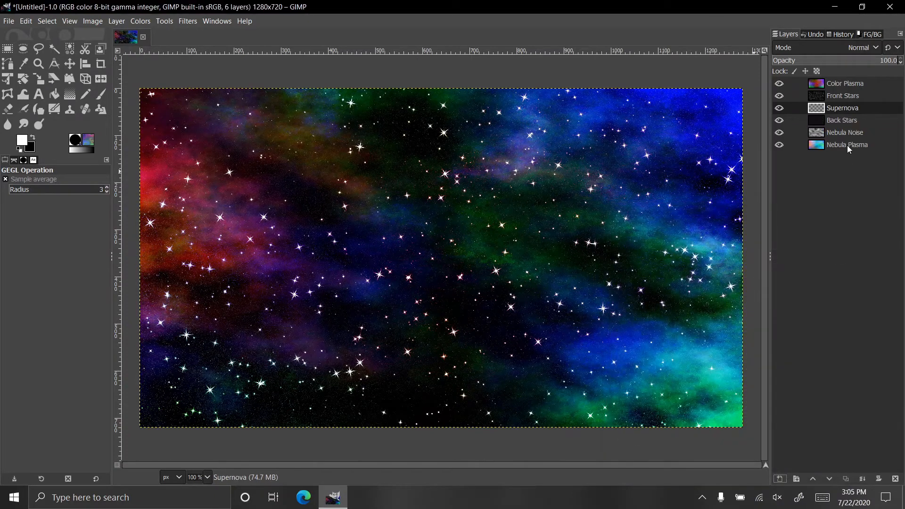
pyautogui.moveTo(846, 109); pyautogui.dragTo(847, 94)
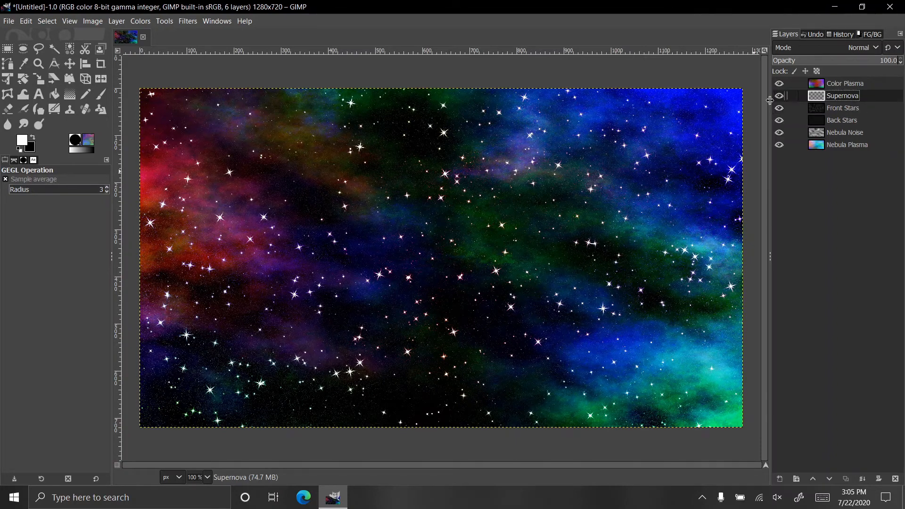
# Start the Supernova filter on the Supernova layer with a white (ffffff) colour and a new random seed.
pyautogui.click(185, 24)
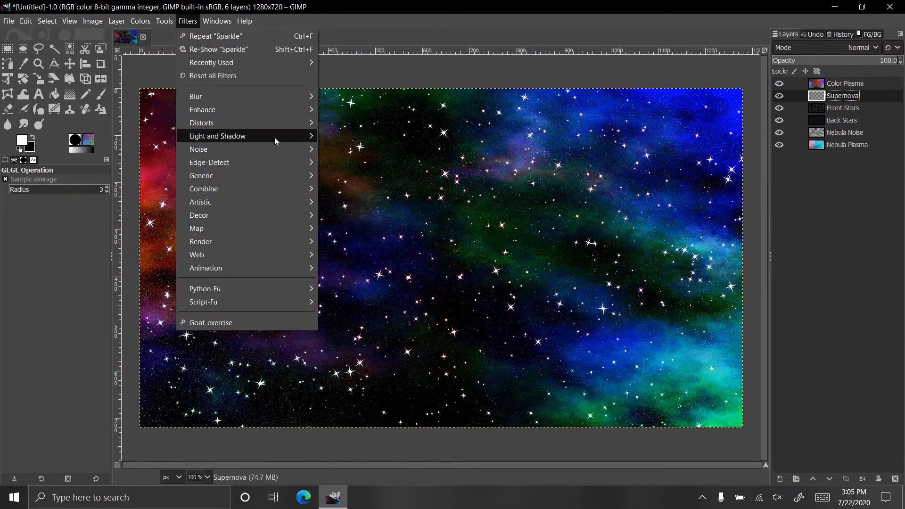
pyautogui.moveTo(275, 137)
pyautogui.click(360, 149)
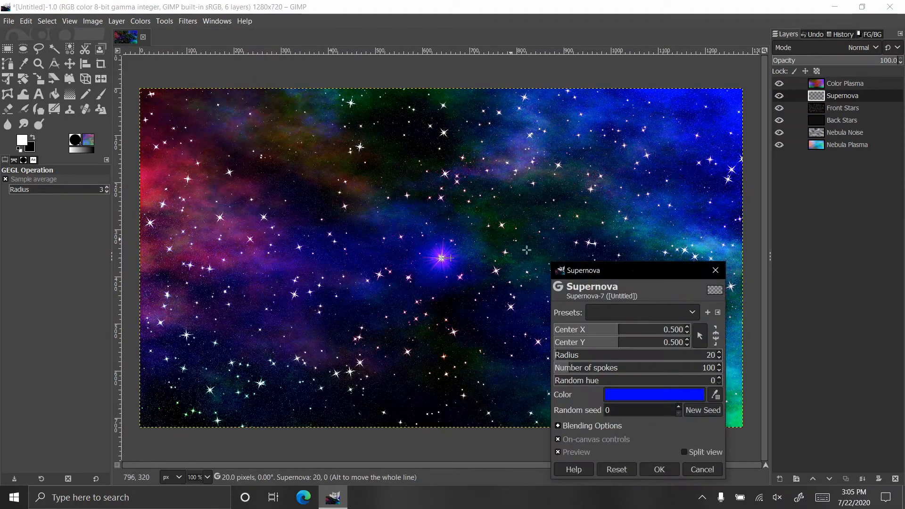
pyautogui.click(645, 396)
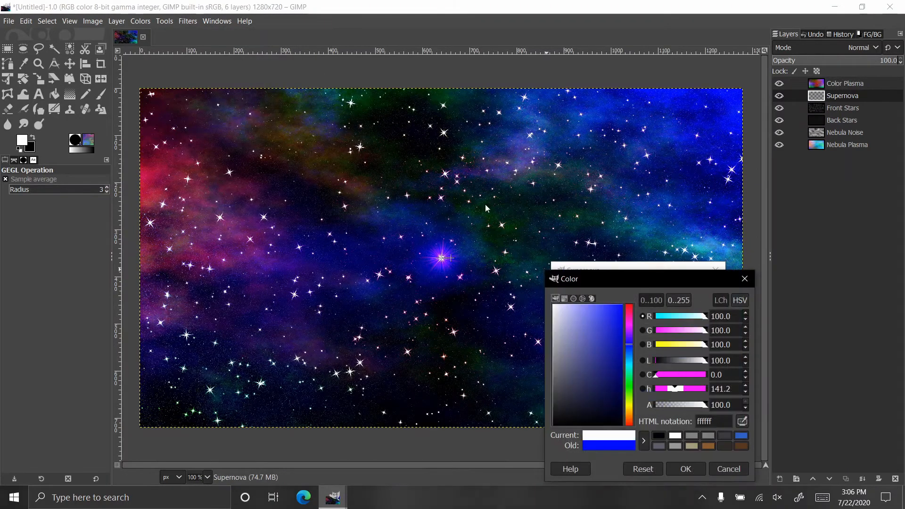
pyautogui.click(686, 469)
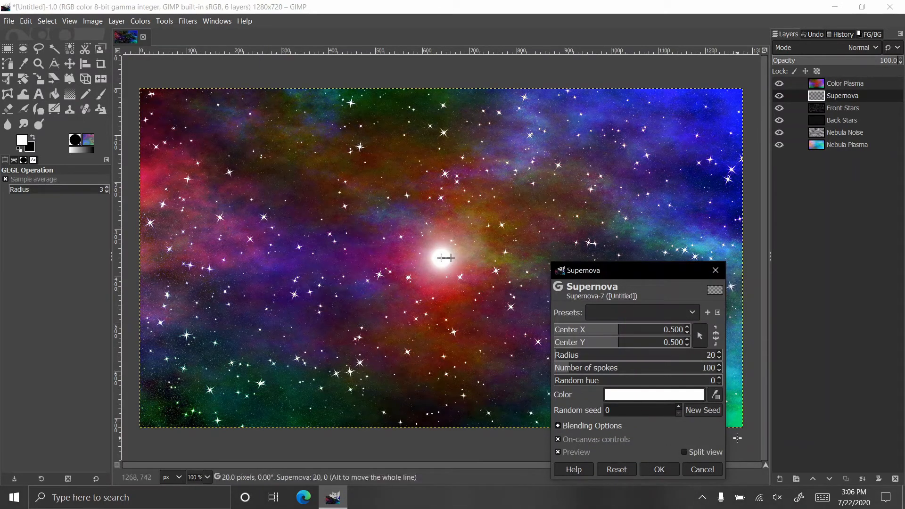
pyautogui.click(710, 412)
pyautogui.click(710, 411)
pyautogui.click(710, 412)
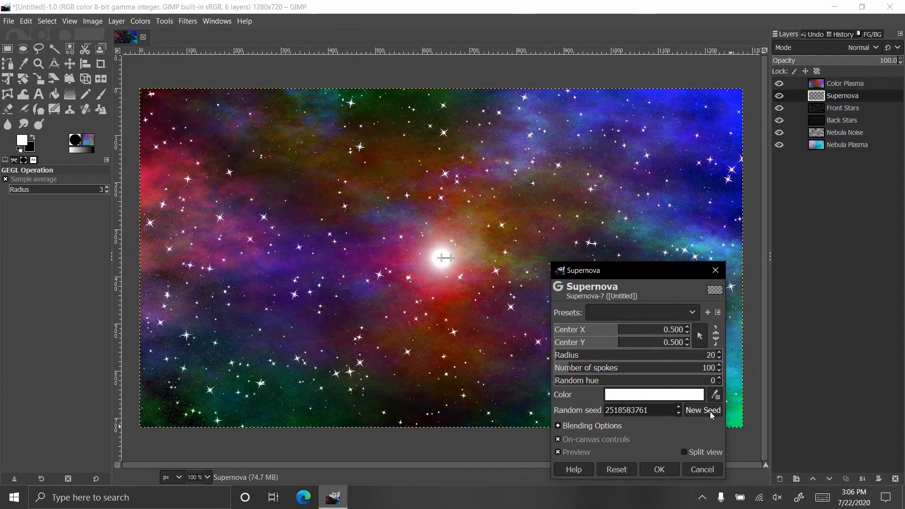
pyautogui.click(710, 411)
pyautogui.click(710, 412)
# Centre the supernova in the reddish-purple area at about X 0.128, Y 0.449, set its radius to 10 and apply the filter.
pyautogui.click(700, 335)
pyautogui.click(216, 240)
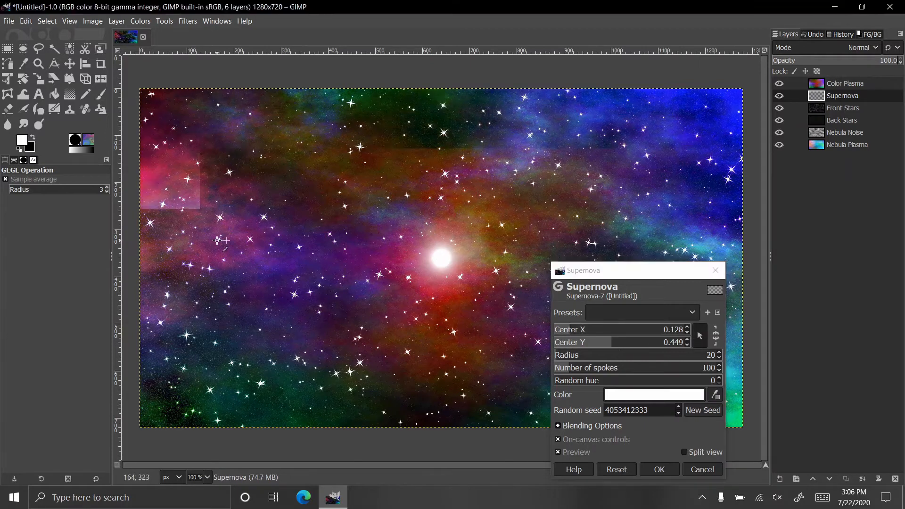
pyautogui.click(718, 358)
pyautogui.click(718, 358)
pyautogui.click(719, 358)
pyautogui.click(719, 359)
pyautogui.click(718, 358)
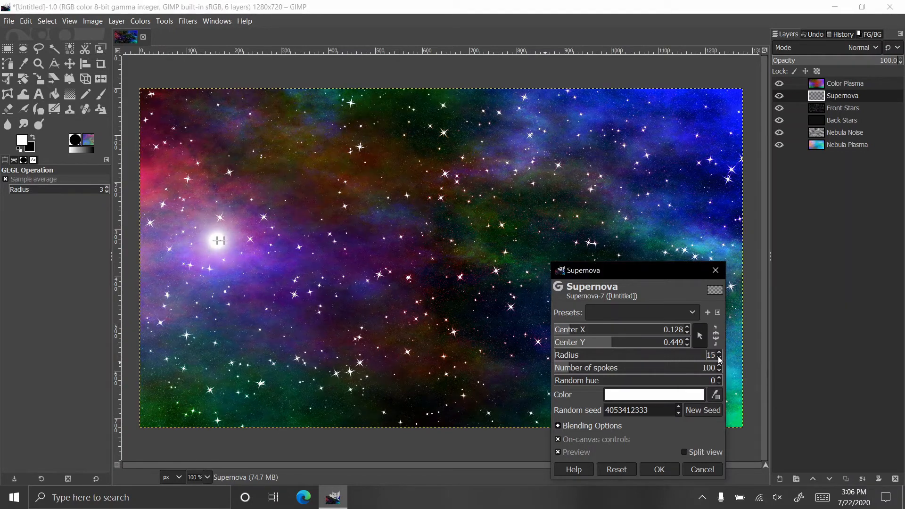
pyautogui.click(718, 359)
pyautogui.click(719, 358)
pyautogui.click(718, 358)
pyautogui.click(718, 358)
pyautogui.click(718, 358)
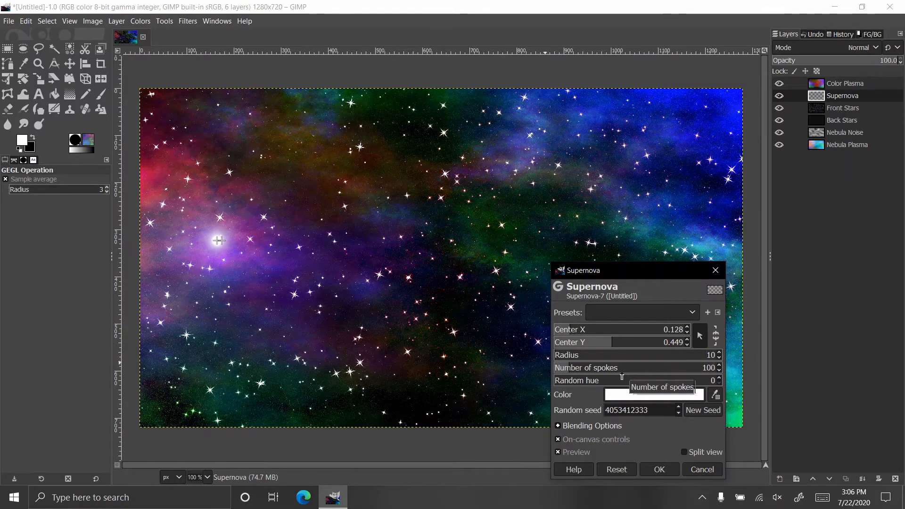
pyautogui.click(666, 473)
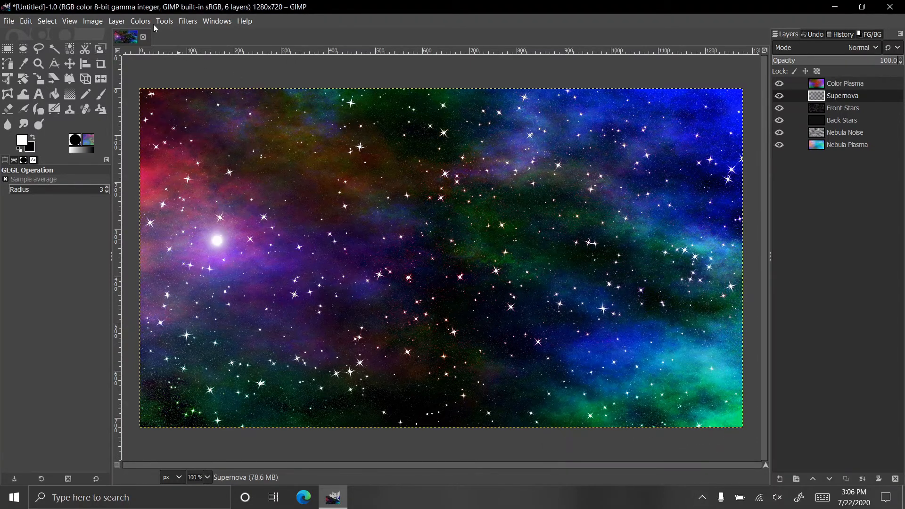
# Start a second Supernova effect on the same layer in white, centred at about X 0.879, Y 0.806.
pyautogui.click(187, 22)
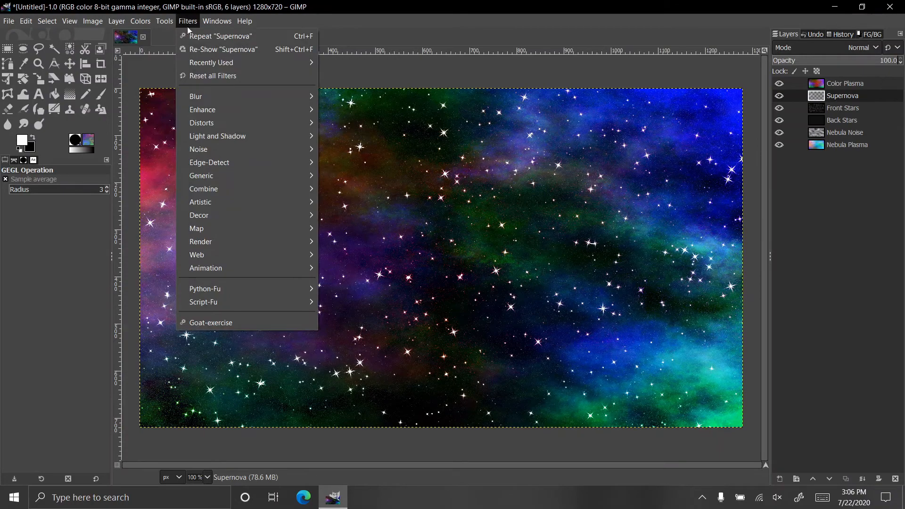
pyautogui.click(239, 50)
pyautogui.moveTo(642, 281); pyautogui.dragTo(311, 226)
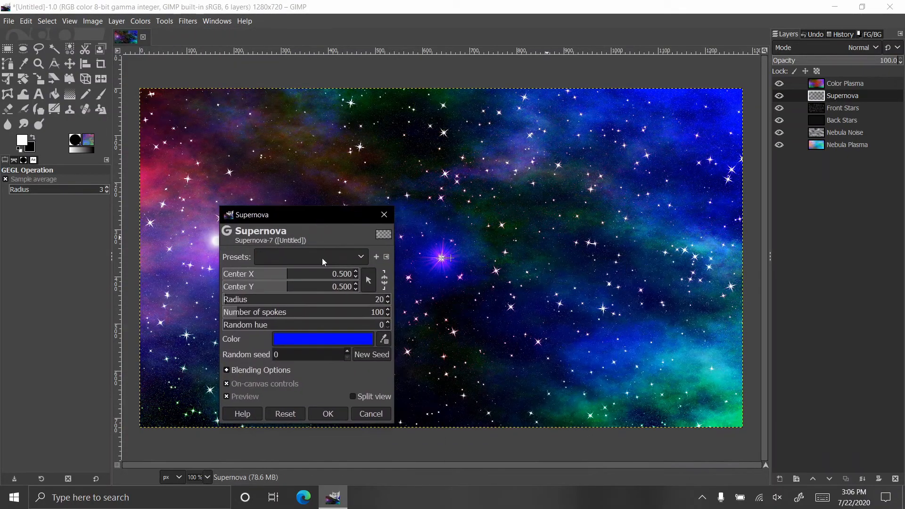
pyautogui.click(314, 334)
pyautogui.moveTo(258, 307); pyautogui.dragTo(218, 262)
pyautogui.click(350, 434)
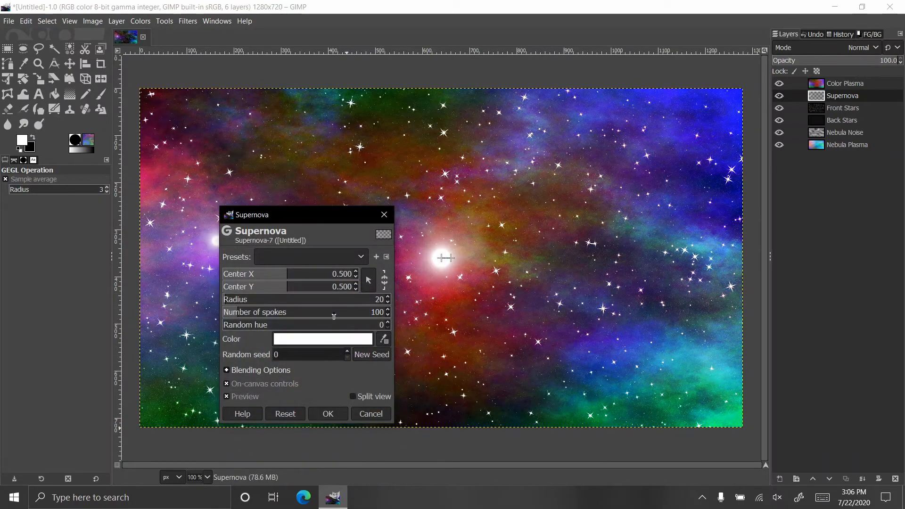
pyautogui.click(672, 363)
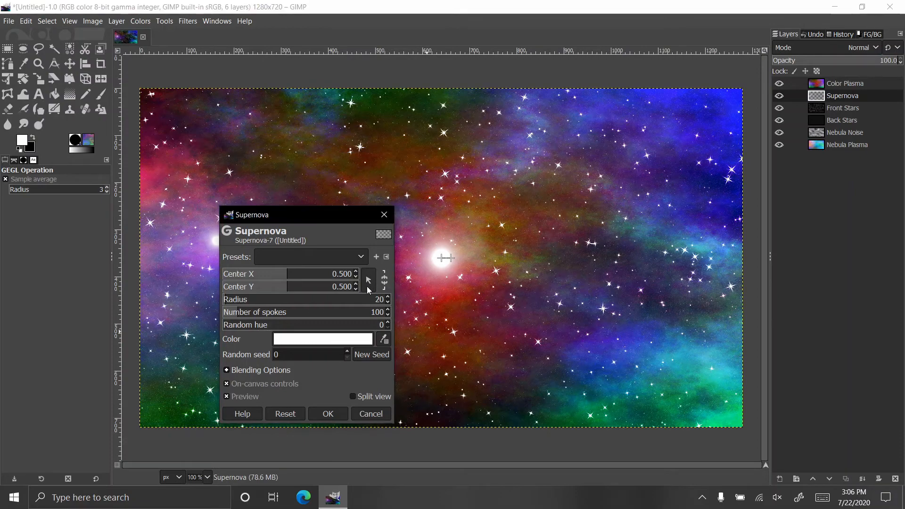
pyautogui.click(670, 362)
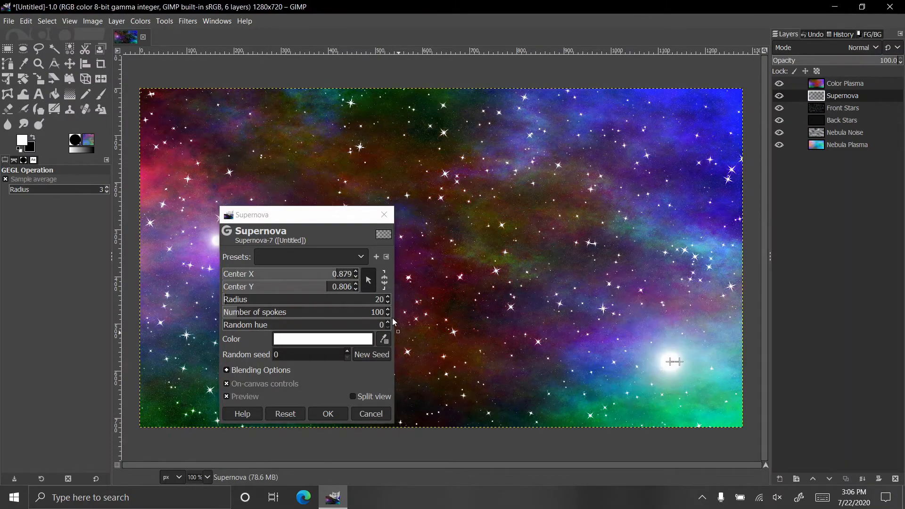
# Set the second supernova's radius to 10 and apply the filter.
pyautogui.click(386, 302)
pyautogui.click(386, 302)
pyautogui.click(386, 303)
pyautogui.click(386, 302)
pyautogui.click(387, 303)
pyautogui.click(387, 302)
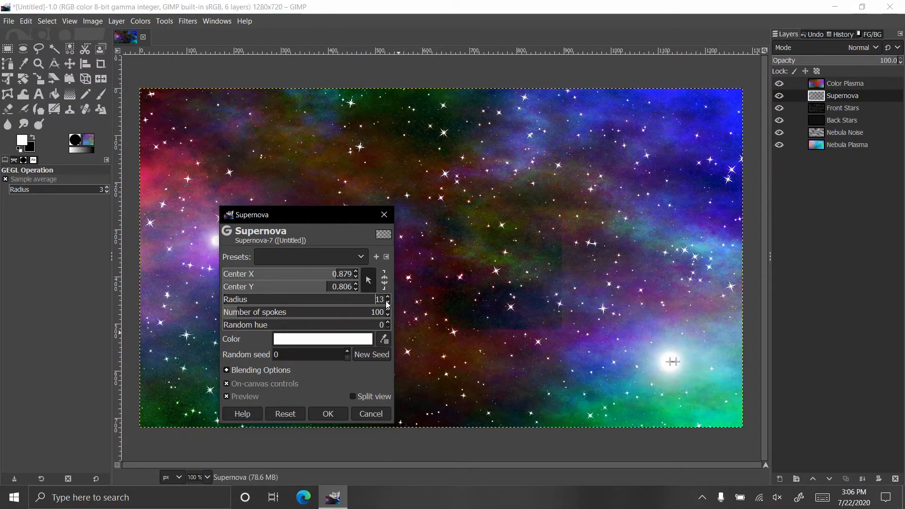
pyautogui.click(386, 302)
pyautogui.click(387, 302)
pyautogui.click(387, 302)
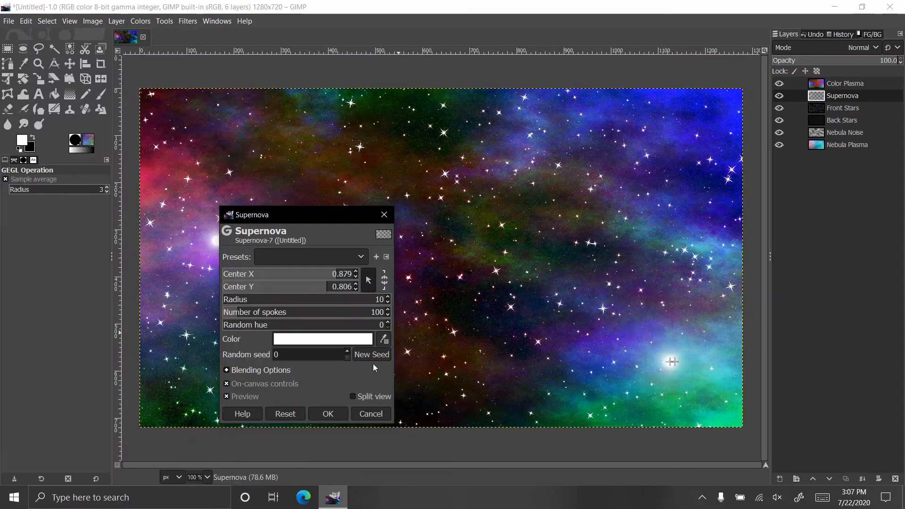
pyautogui.click(332, 413)
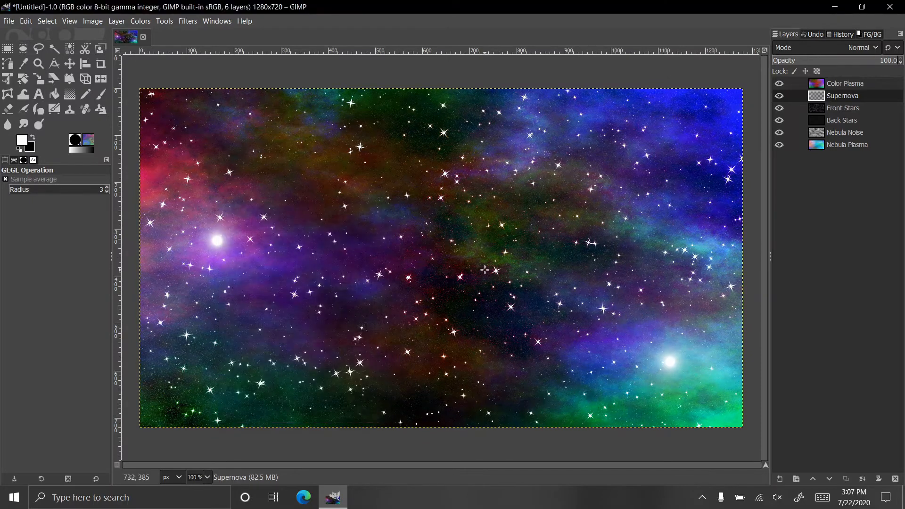
pyautogui.click(779, 97)
pyautogui.click(779, 97)
pyautogui.click(141, 21)
pyautogui.click(168, 143)
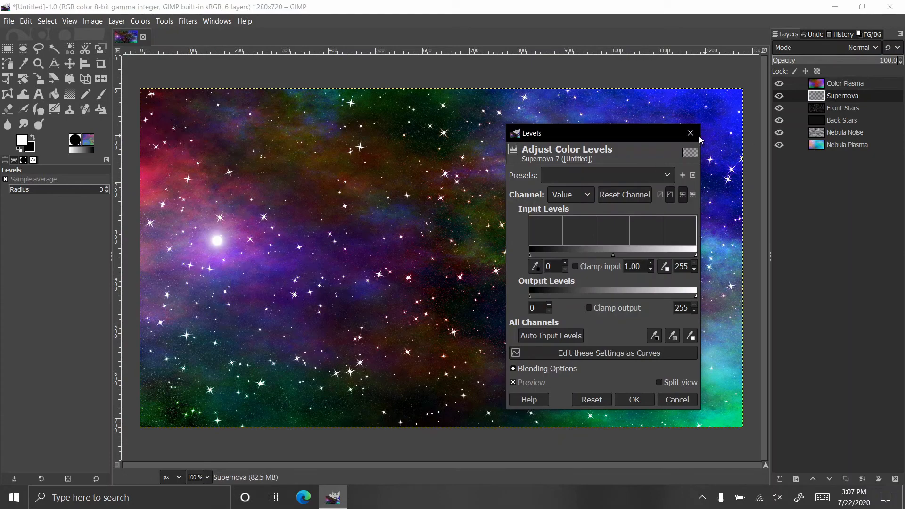
pyautogui.click(691, 133)
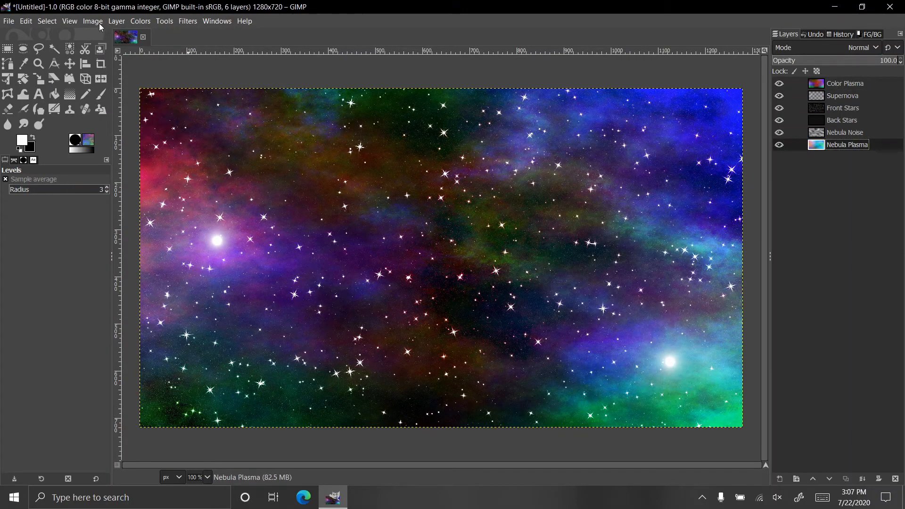
# Open Levels for the Nebula Plasma layer and set the red channel's high output level to 128.
pyautogui.click(145, 21)
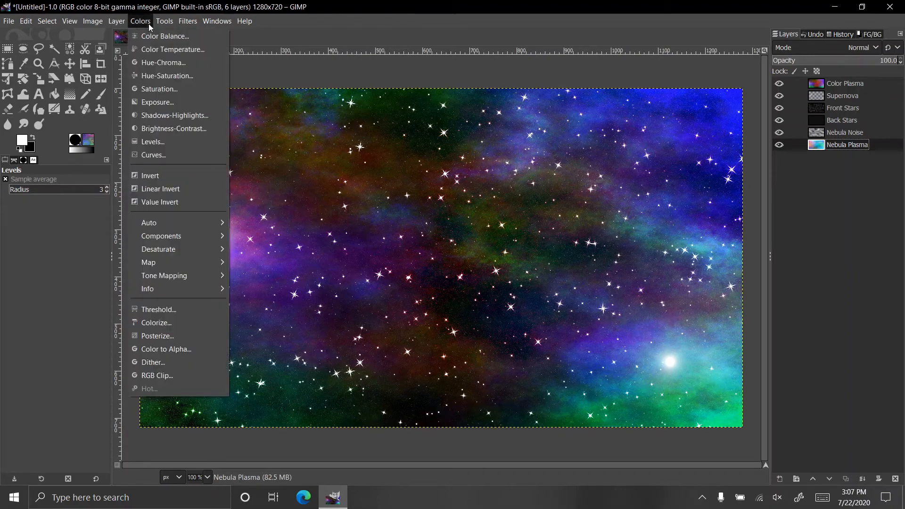
pyautogui.click(184, 142)
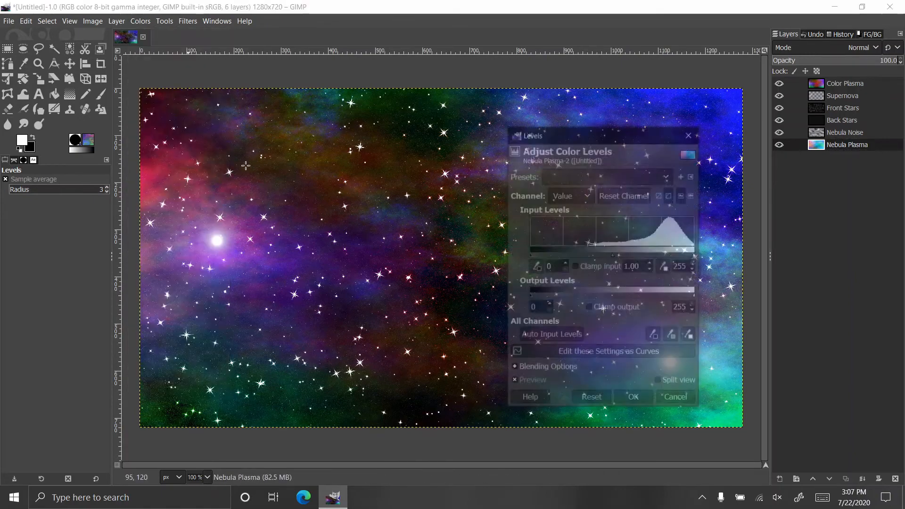
pyautogui.click(566, 195)
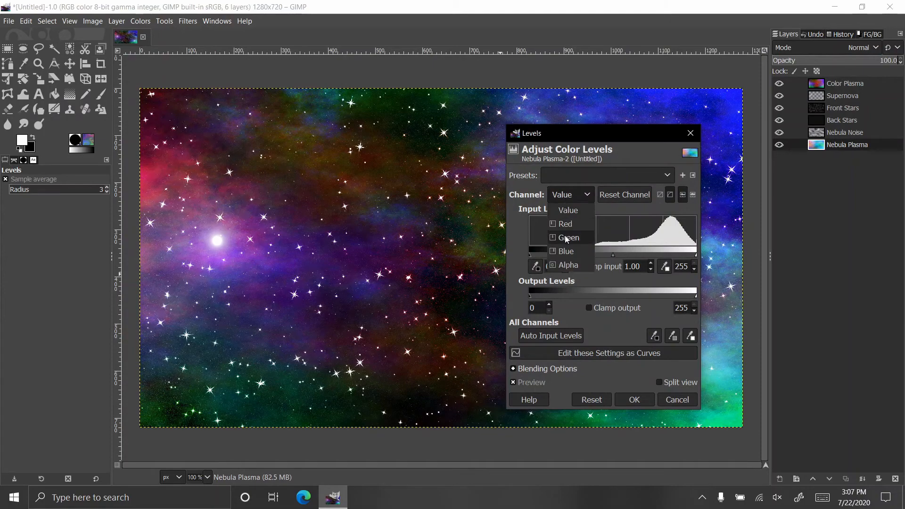
pyautogui.click(569, 223)
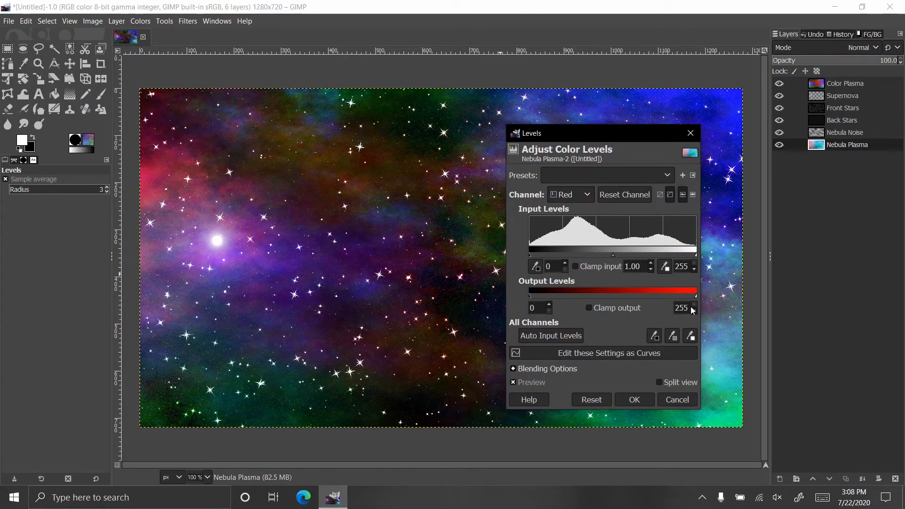
pyautogui.moveTo(690, 307); pyautogui.dragTo(667, 307)
pyautogui.write('1')
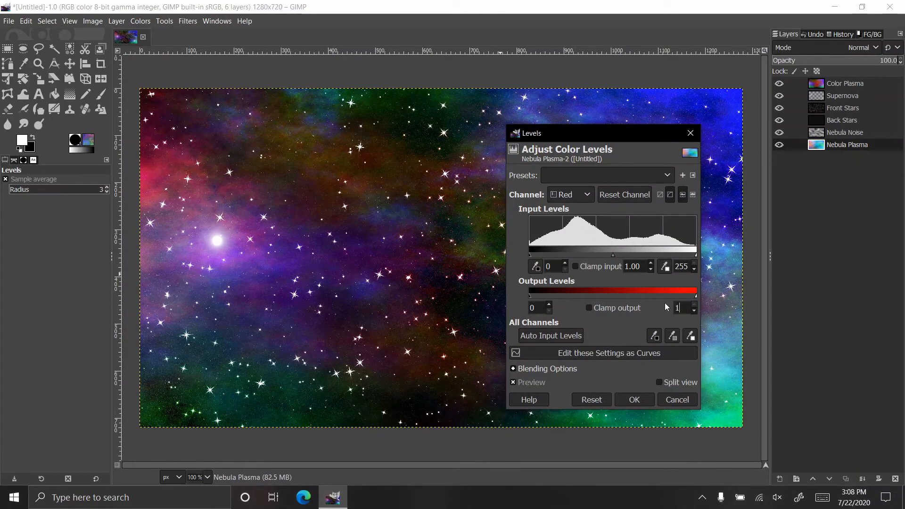
pyautogui.write('28')
pyautogui.press('Return')
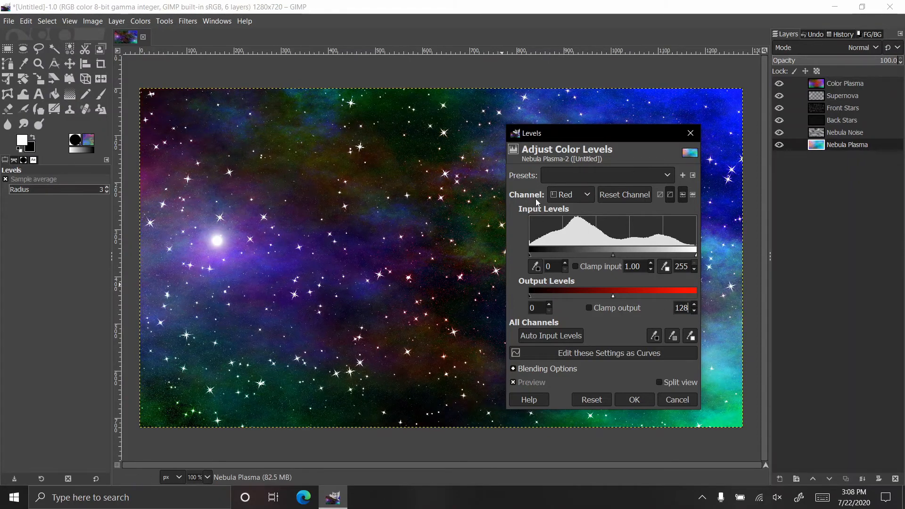
# Set the blue channel's low output level to 64 and apply the levels to the Nebula Plasma layer.
pyautogui.click(561, 195)
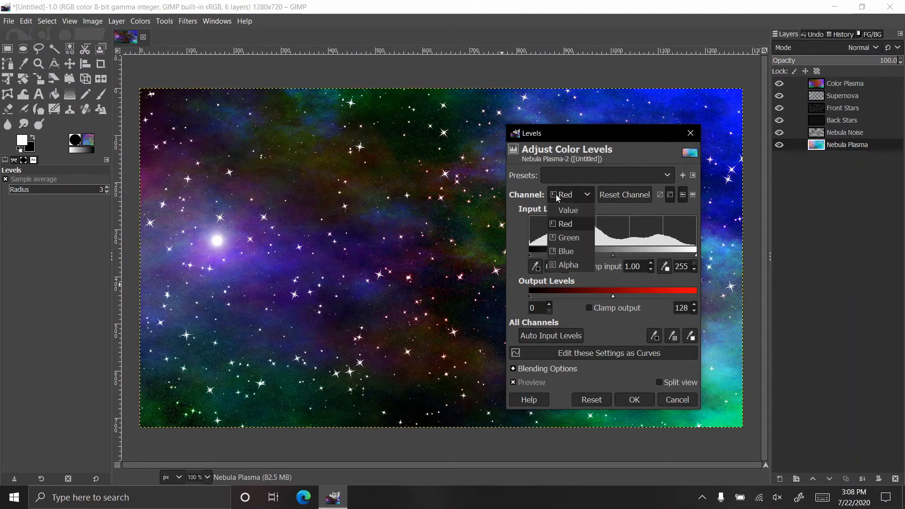
pyautogui.click(576, 251)
pyautogui.click(533, 307)
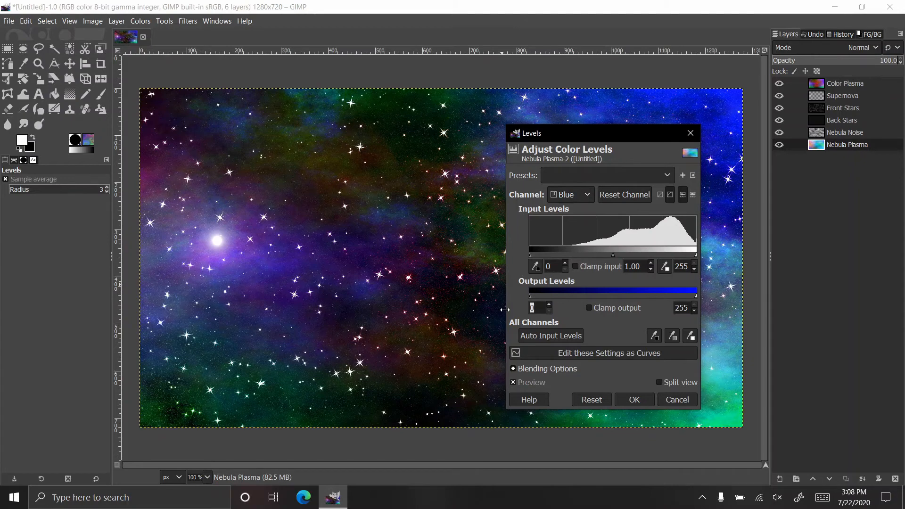
pyautogui.write('64')
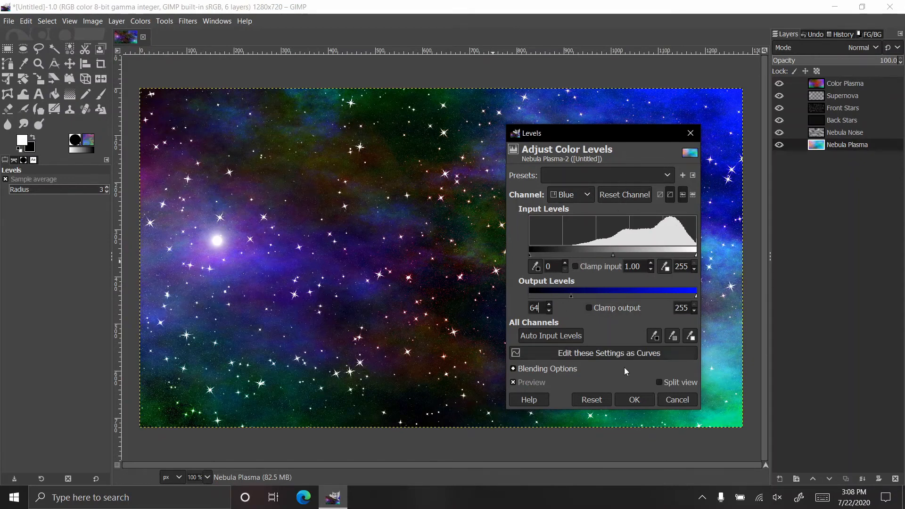
pyautogui.click(636, 400)
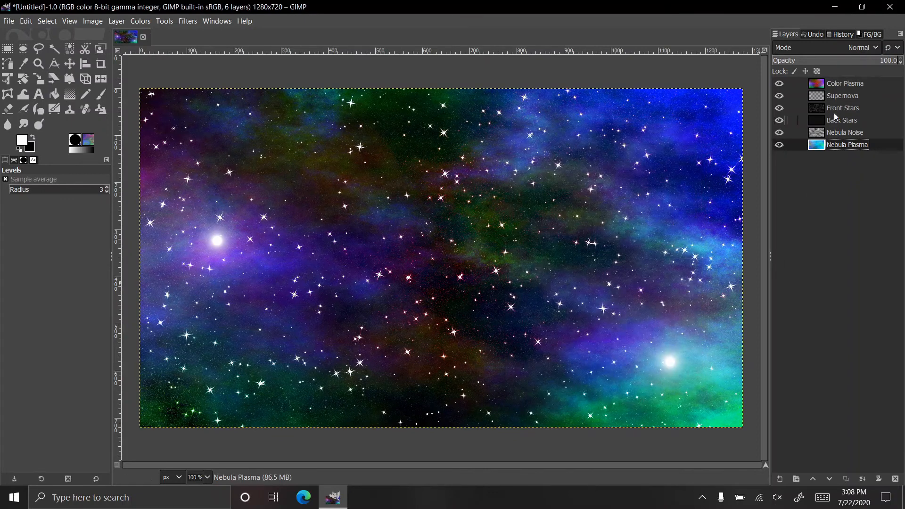
# Open Levels for the Color Plasma layer and set the red channel's low output level to 64.
pyautogui.click(836, 83)
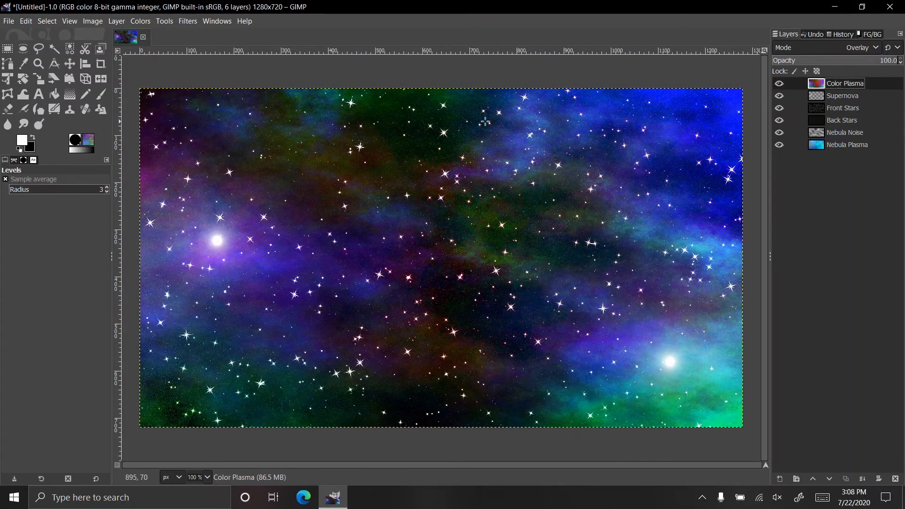
pyautogui.click(139, 20)
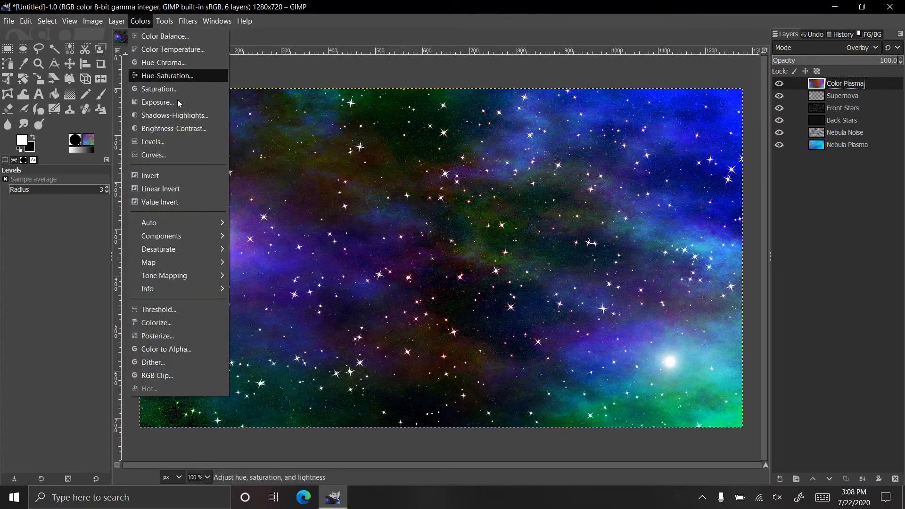
pyautogui.click(174, 144)
pyautogui.click(563, 194)
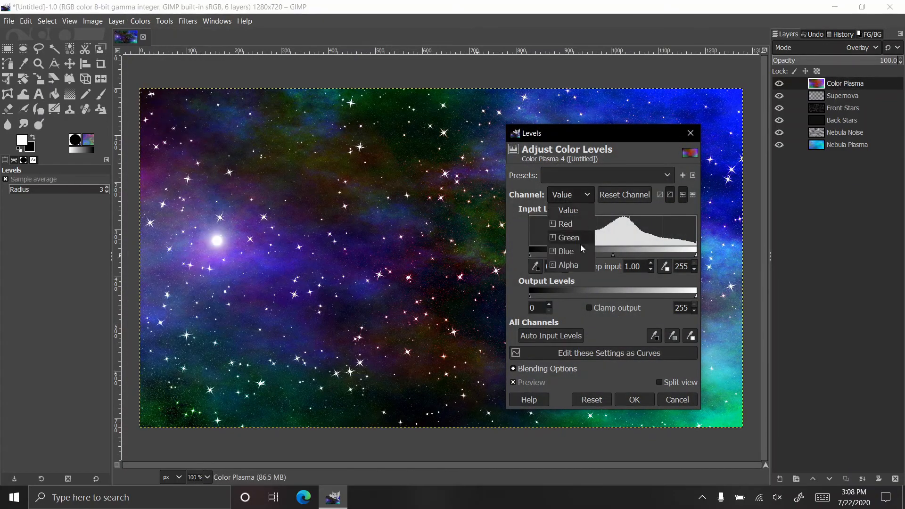
pyautogui.click(582, 226)
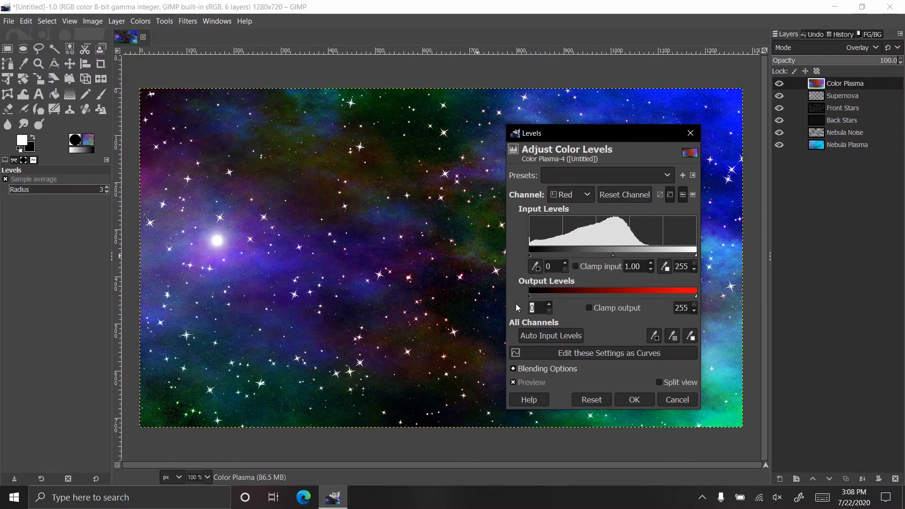
pyautogui.write('64')
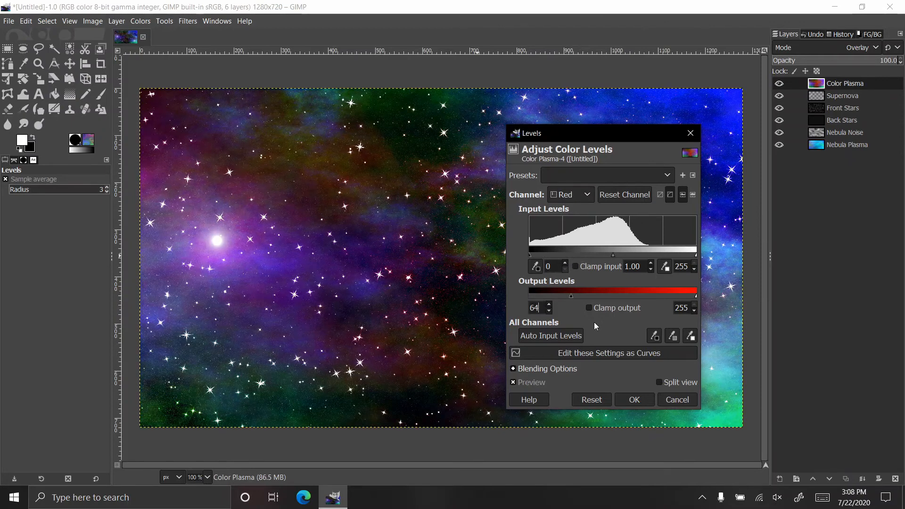
# Set the blue channel's high output level to 192 for the Color Plasma layer.
pyautogui.click(581, 197)
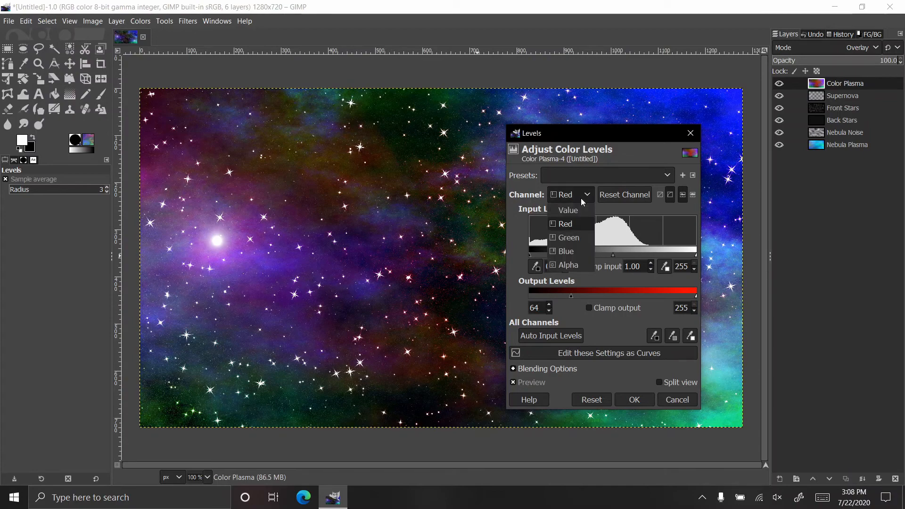
pyautogui.click(570, 239)
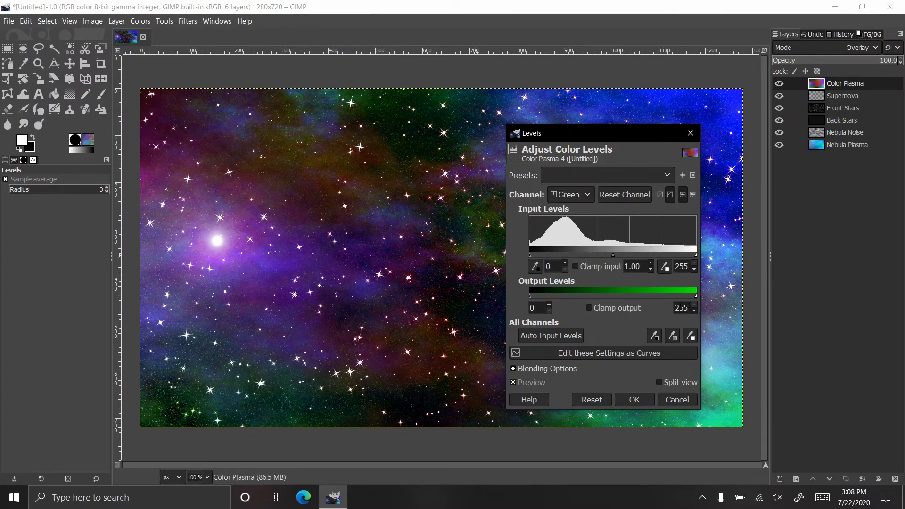
pyautogui.moveTo(688, 307); pyautogui.dragTo(671, 308)
pyautogui.click(586, 194)
pyautogui.click(575, 251)
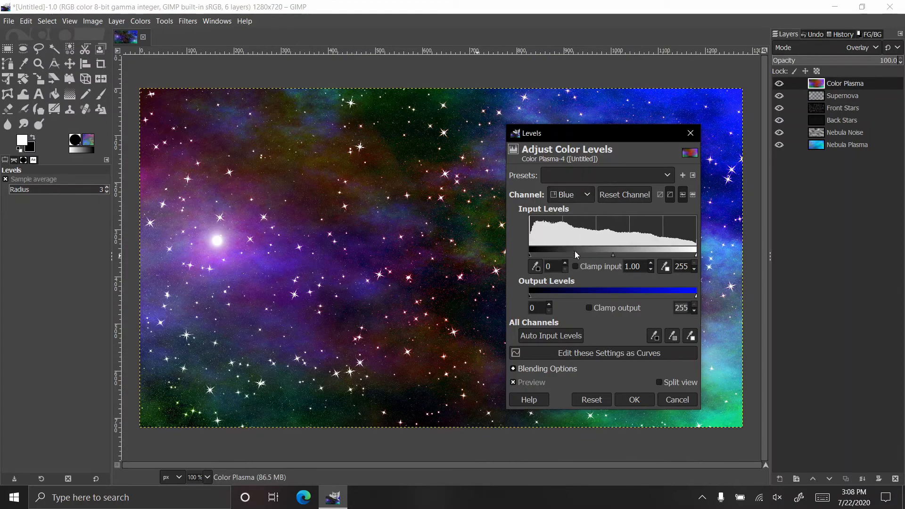
pyautogui.moveTo(688, 308); pyautogui.dragTo(656, 306)
pyautogui.write('192')
pyautogui.press('Return')
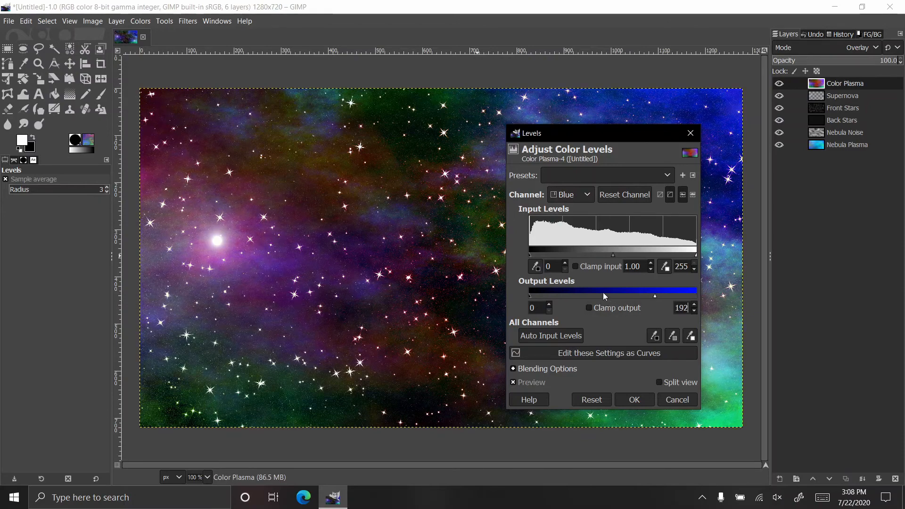
# Set the green channel's low output level to 32 for the Color Plasma layer.
pyautogui.click(570, 195)
pyautogui.click(578, 245)
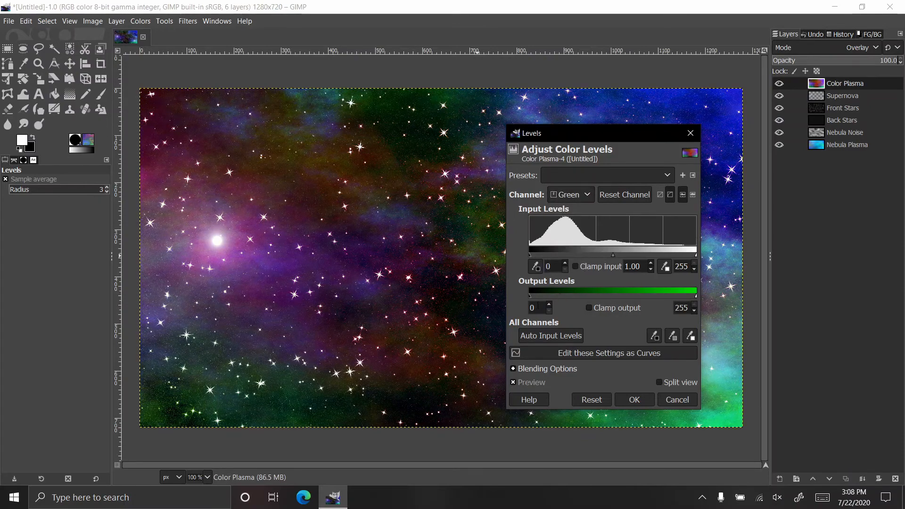
pyautogui.click(533, 308)
pyautogui.write('64')
pyautogui.press('Return')
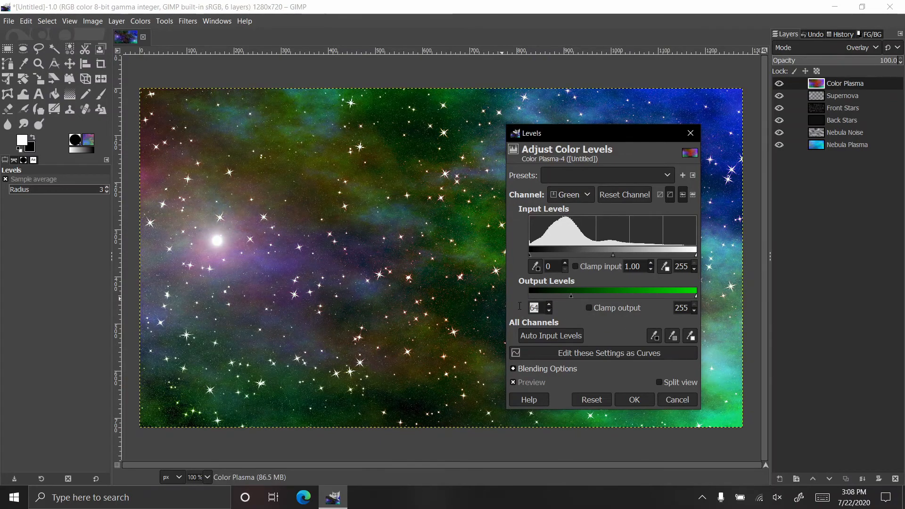
pyautogui.moveTo(540, 308); pyautogui.dragTo(520, 307)
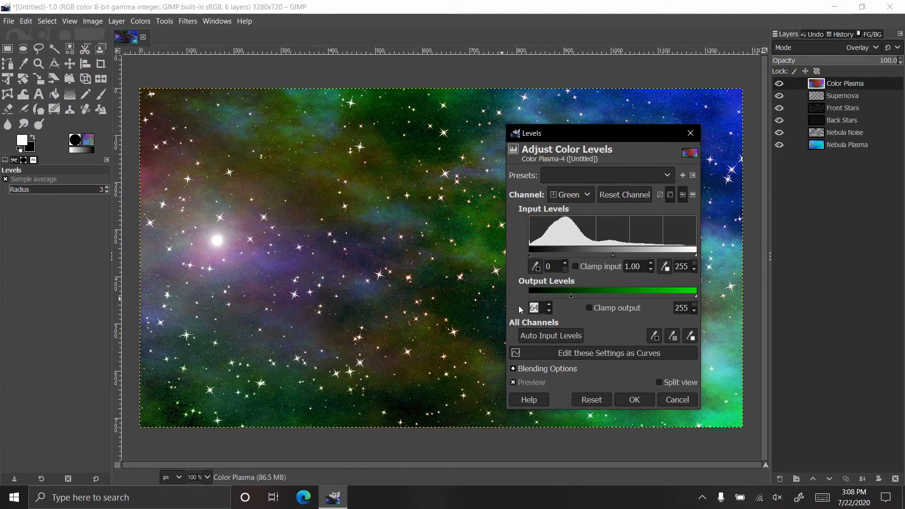
pyautogui.write('32')
pyautogui.press('Return')
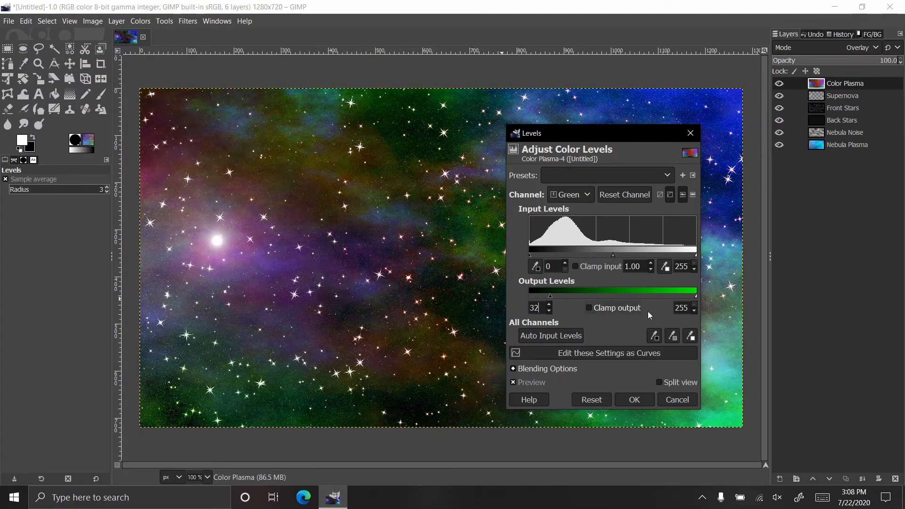
# Set the green channel's high output level to 192 and apply the levels to the Color Plasma layer.
pyautogui.moveTo(688, 307); pyautogui.dragTo(671, 307)
pyautogui.write('192')
pyautogui.press('Return')
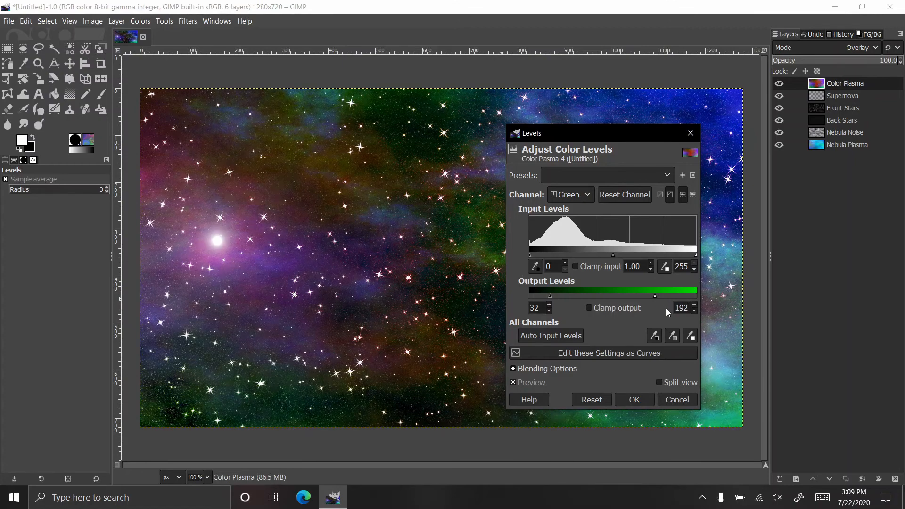
pyautogui.click(634, 400)
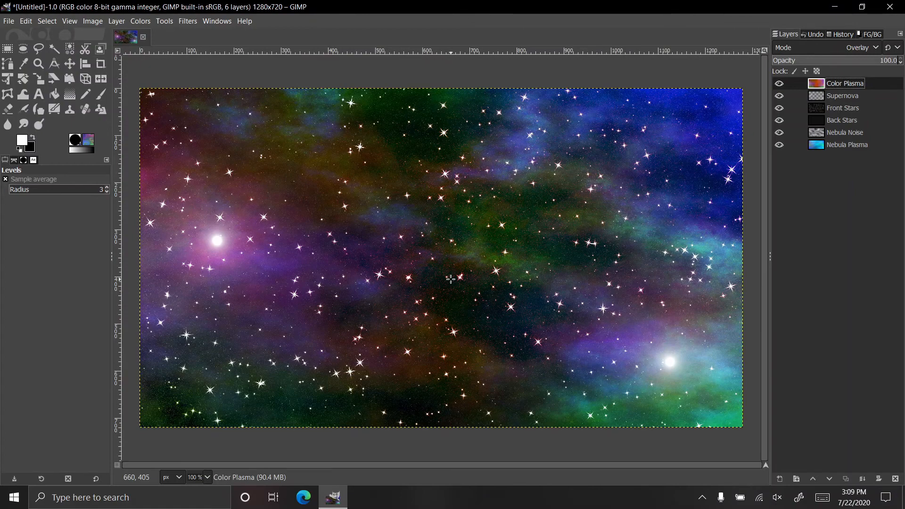
# Examine the Color Plasma and Nebula Plasma layers with the other layers hidden, and make all layers visible again.
pyautogui.click(779, 97)
pyautogui.click(779, 108)
pyautogui.click(779, 121)
pyautogui.click(779, 133)
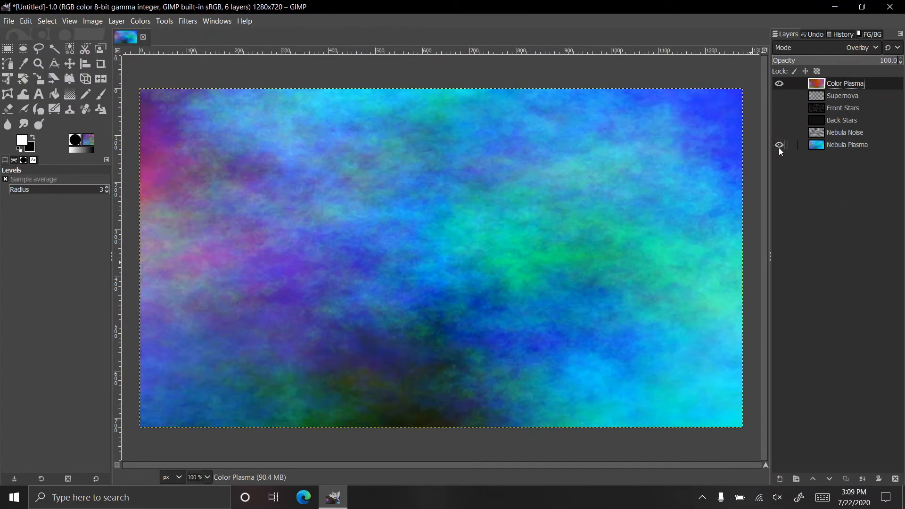
pyautogui.click(779, 145)
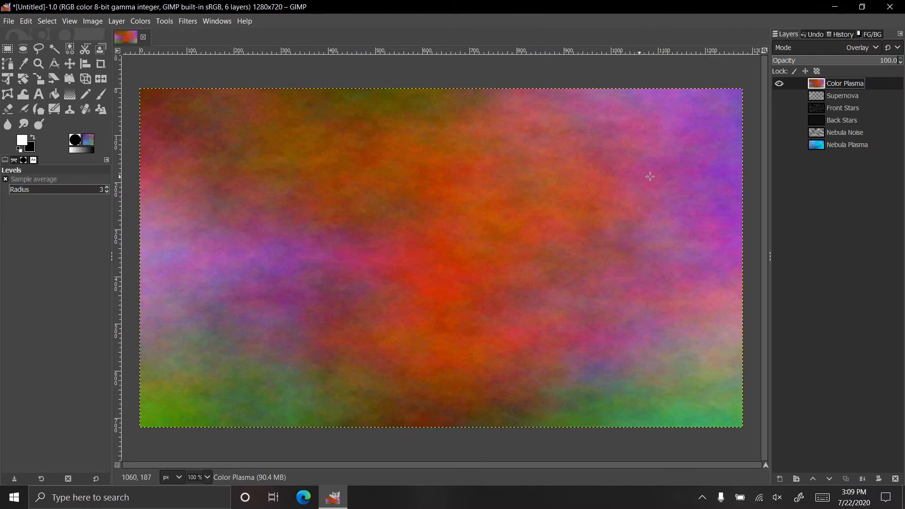
pyautogui.click(779, 145)
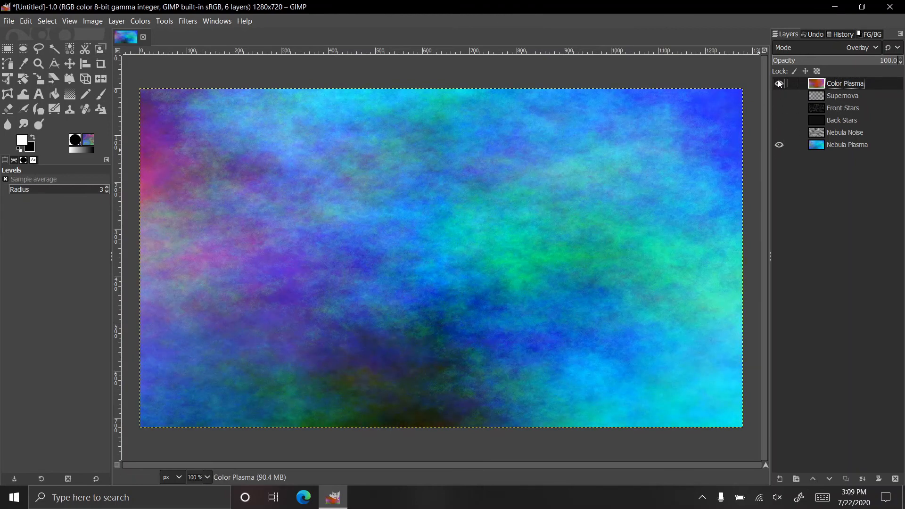
pyautogui.click(779, 82)
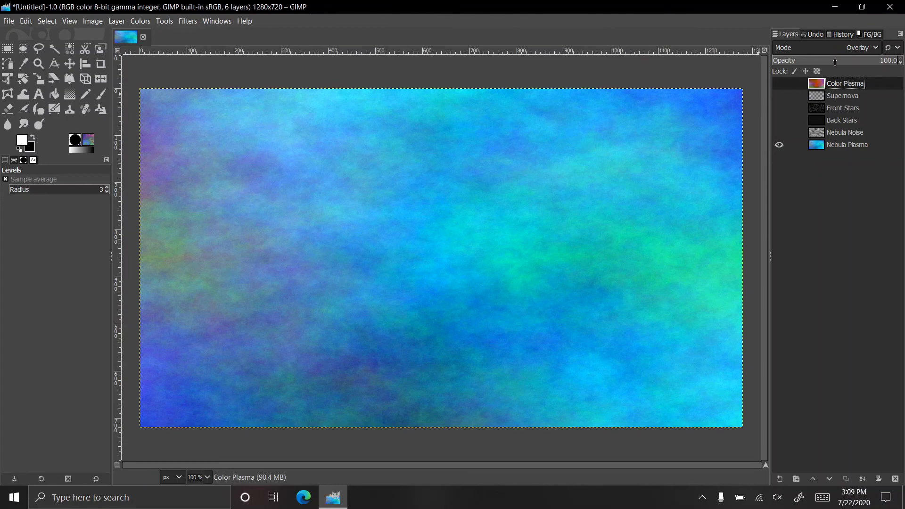
pyautogui.moveTo(778, 132); pyautogui.dragTo(779, 83)
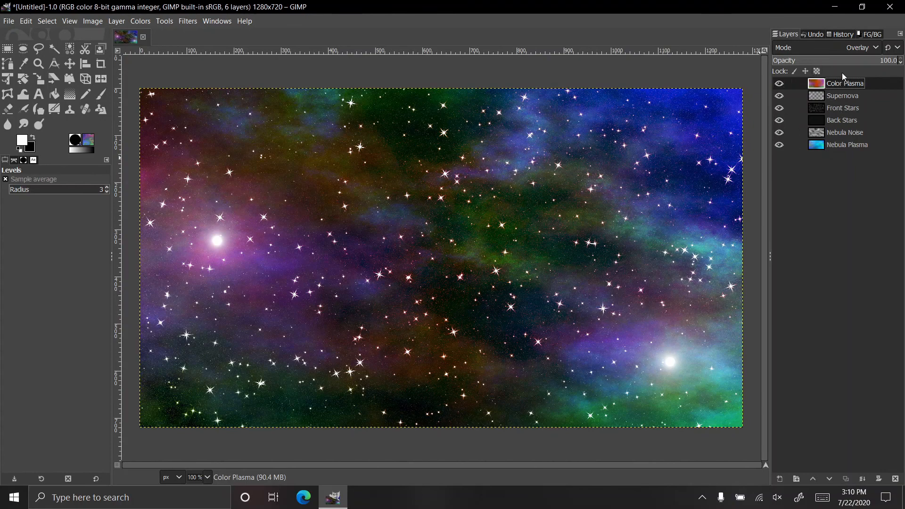
# Make Front Stars the active layer.
pyautogui.click(846, 96)
pyautogui.click(846, 108)
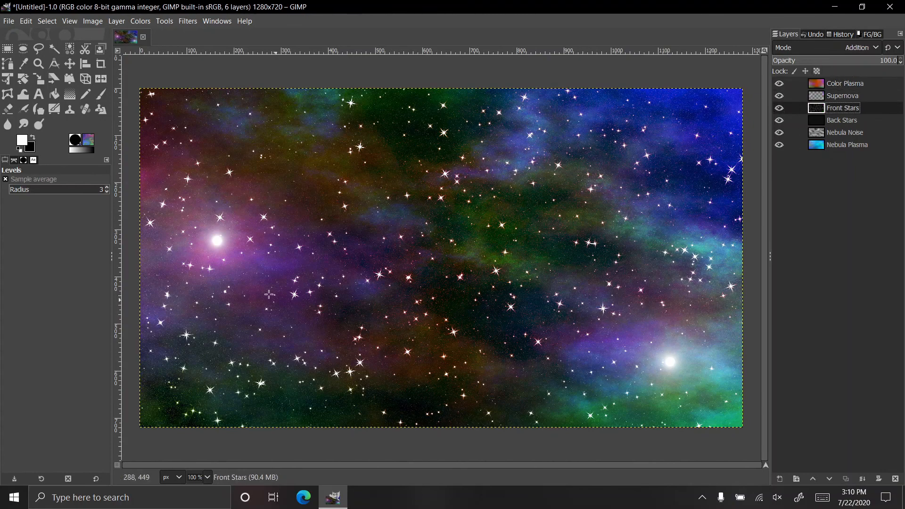